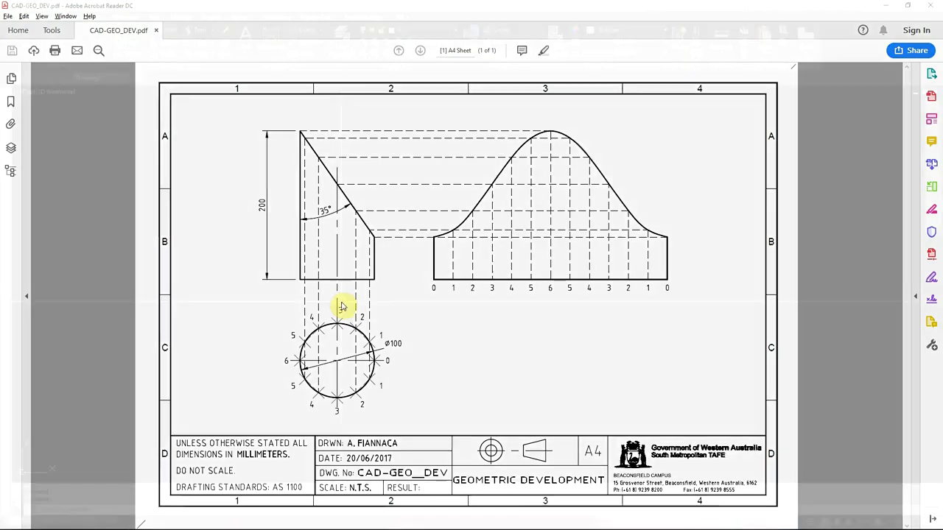
# Step: Switch from the reference PDF to AutoCAD and draw a rectangle 100 wide and 200 high
pyautogui.hotkey('alt', 'Tab')
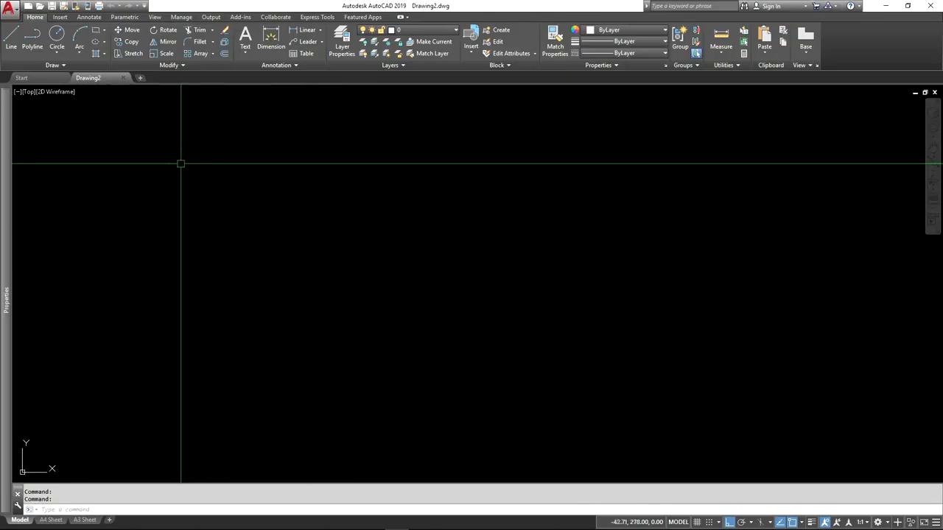
pyautogui.click(95, 31)
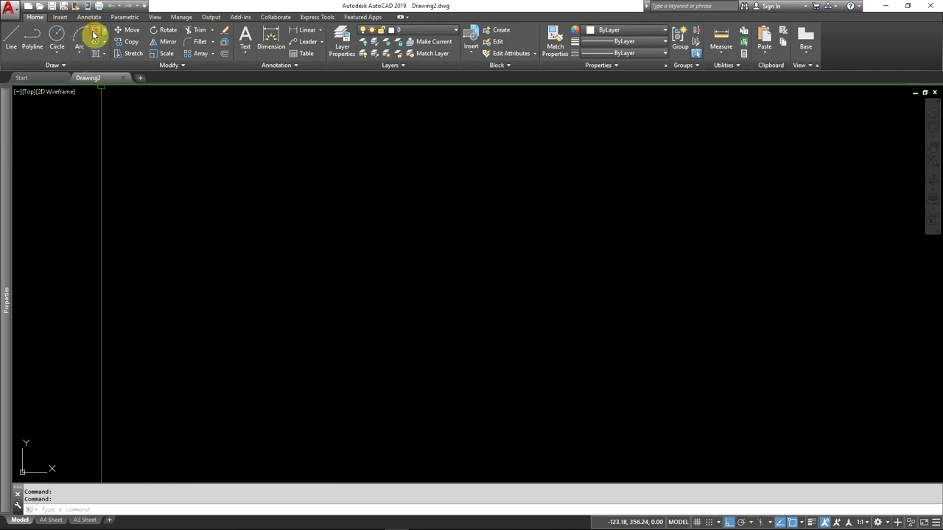
pyautogui.click(261, 381)
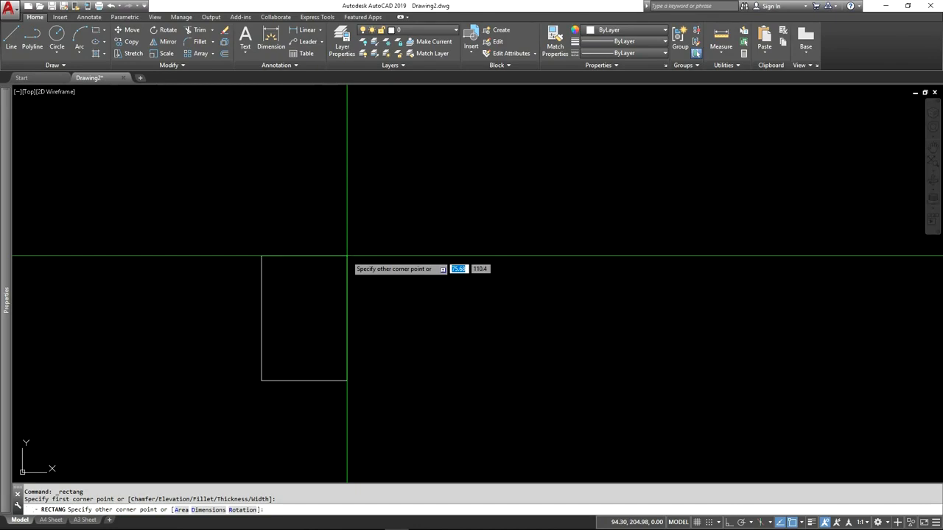
pyautogui.write('100')
pyautogui.press('Tab')
pyautogui.write('200')
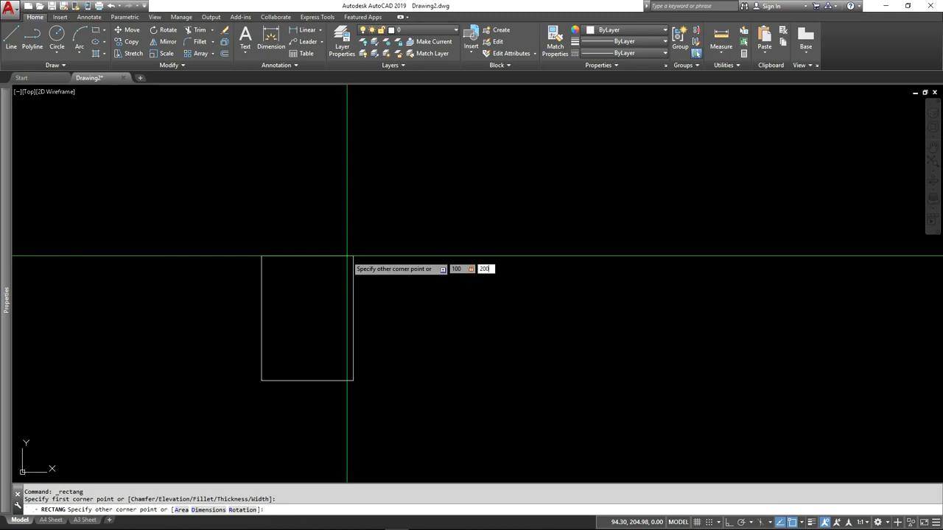
pyautogui.press('Return')
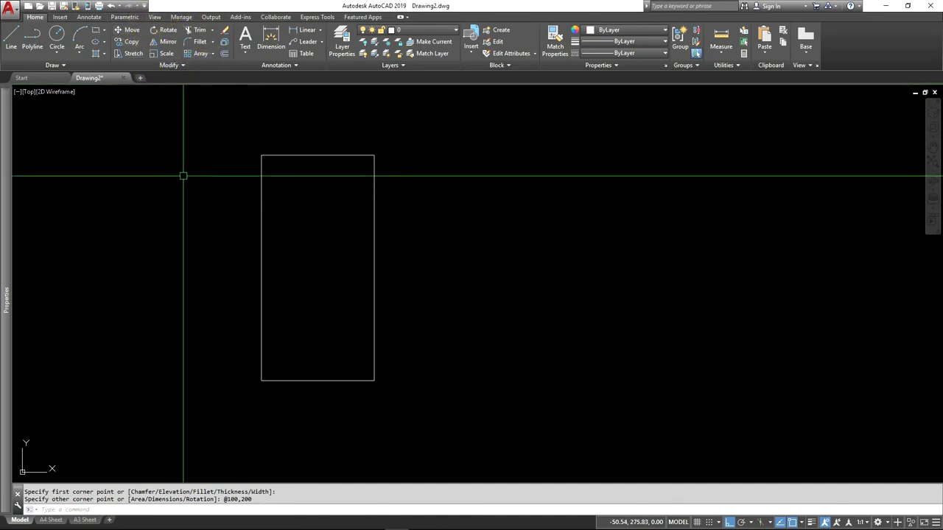
# Step: Chamfer the rectangle's upper-right corner with the Angle option, using a length of 100 along the top edge and an angle of 55 degrees
pyautogui.click(215, 46)
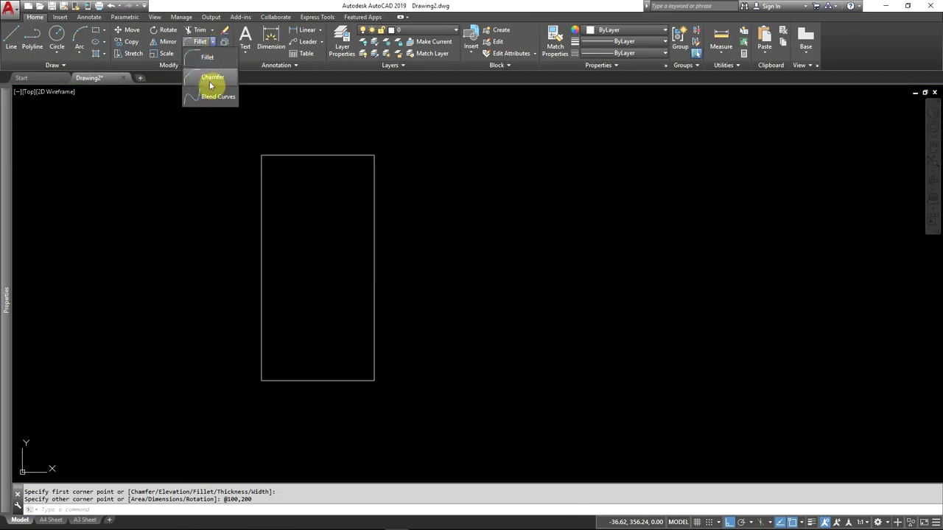
pyautogui.click(209, 79)
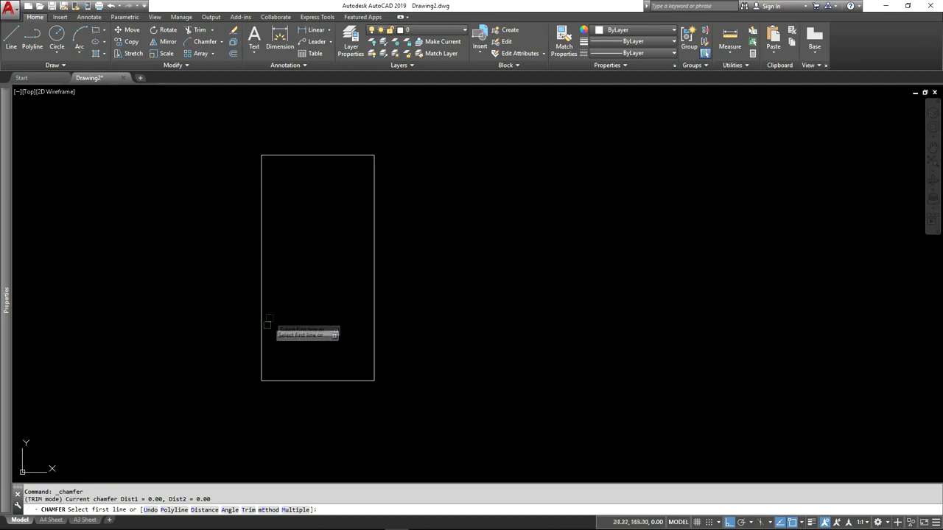
pyautogui.click(230, 512)
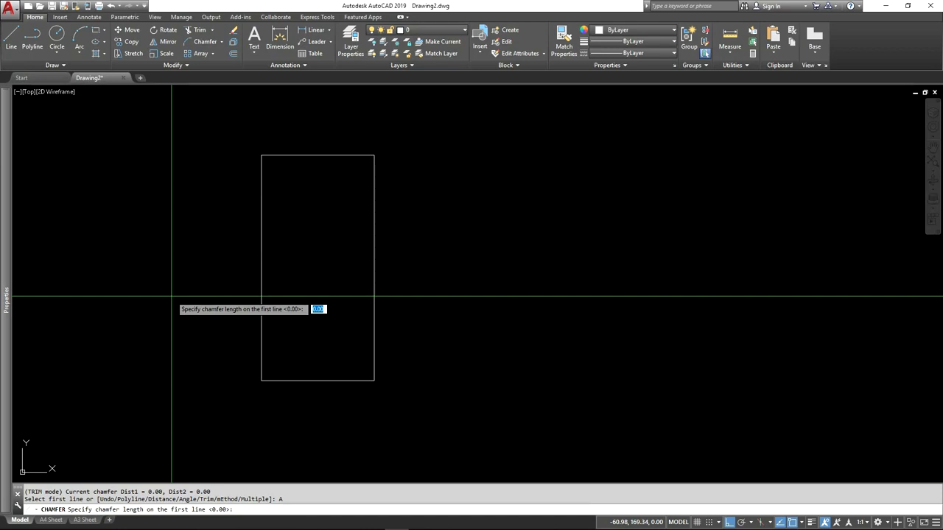
pyautogui.write('100')
pyautogui.press('Return')
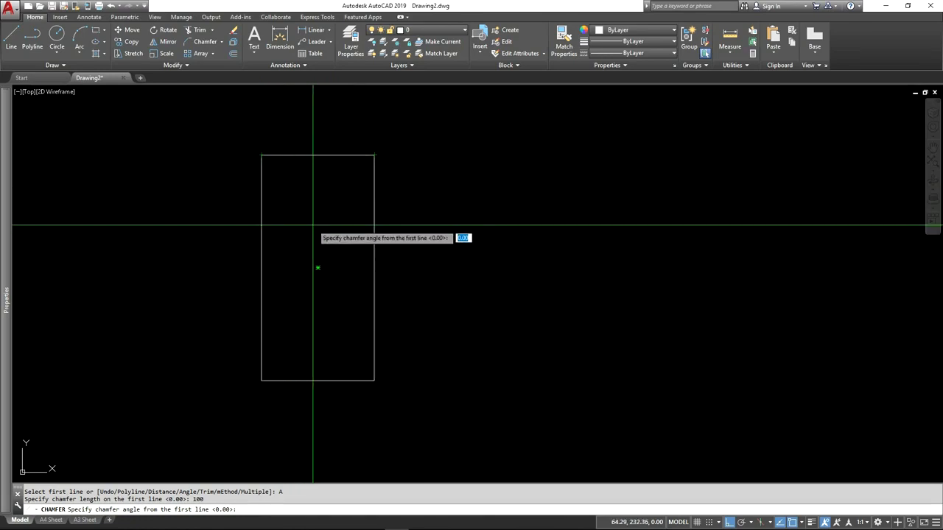
pyautogui.write('55')
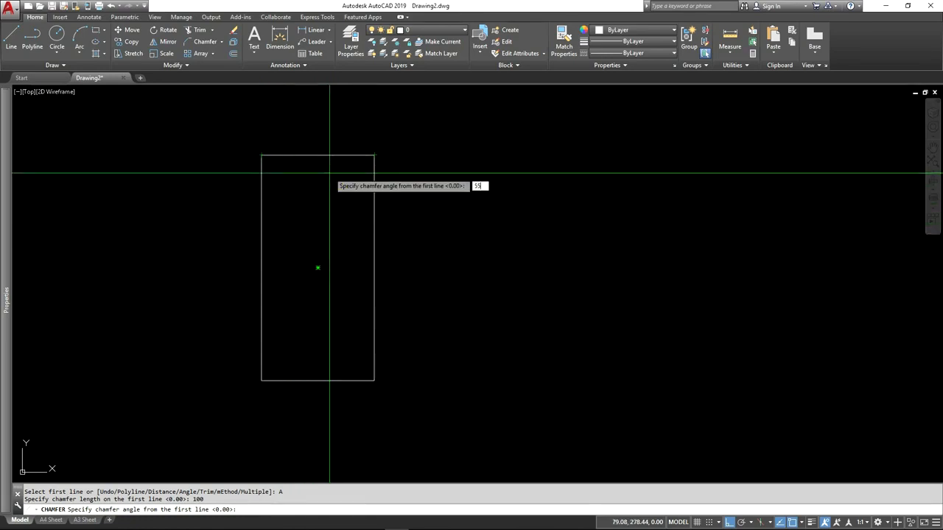
pyautogui.press('Return')
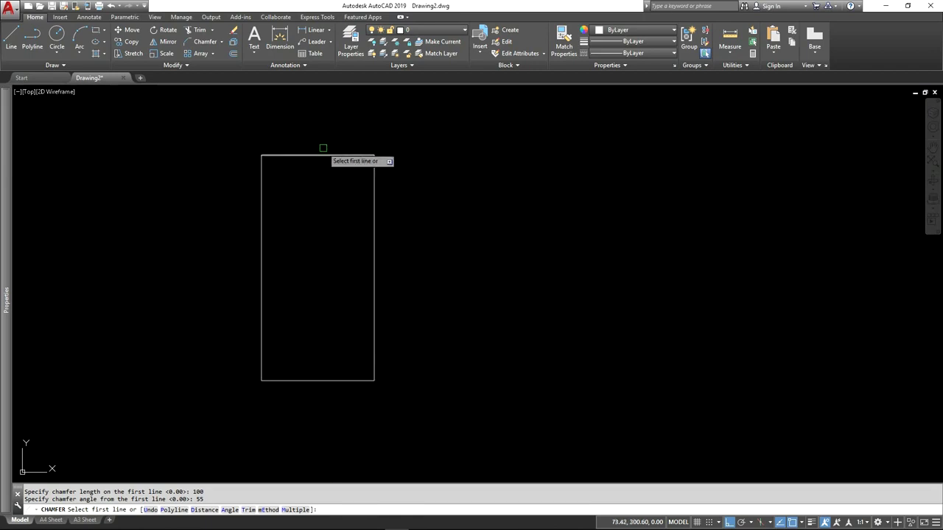
pyautogui.click(328, 156)
pyautogui.click(375, 254)
pyautogui.click(375, 253)
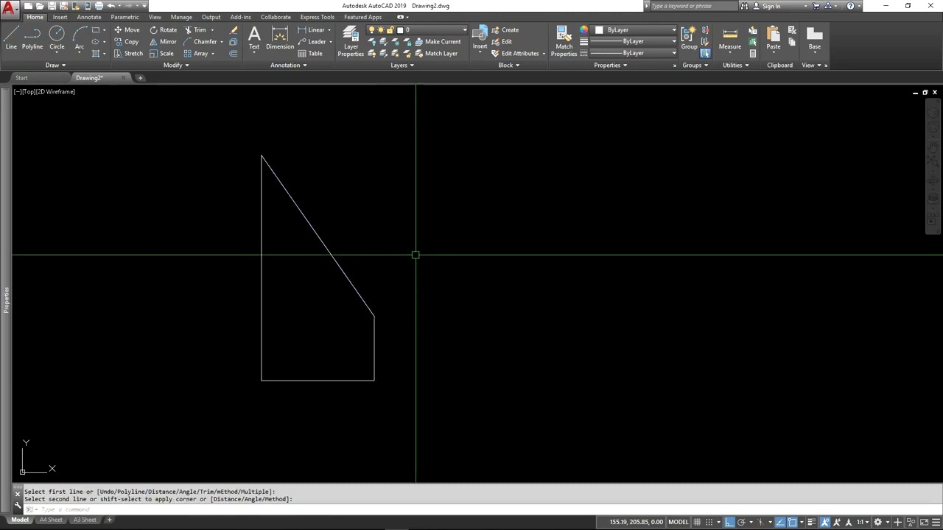
# Step: Draw a circle centred on the midpoint of the shape's base edge, with its radius reaching the lower-right corner
pyautogui.moveTo(381, 392); pyautogui.dragTo(382, 355, button='middle')
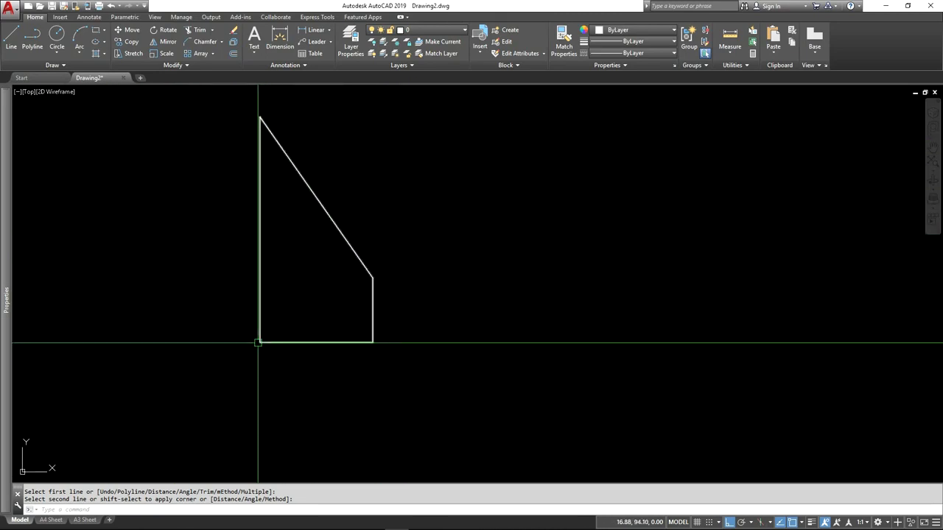
pyautogui.click(56, 41)
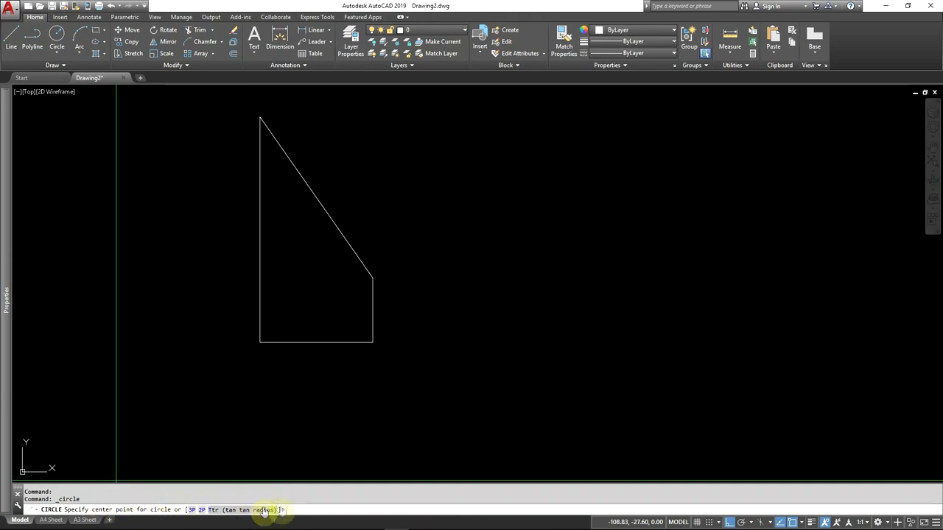
pyautogui.click(317, 343)
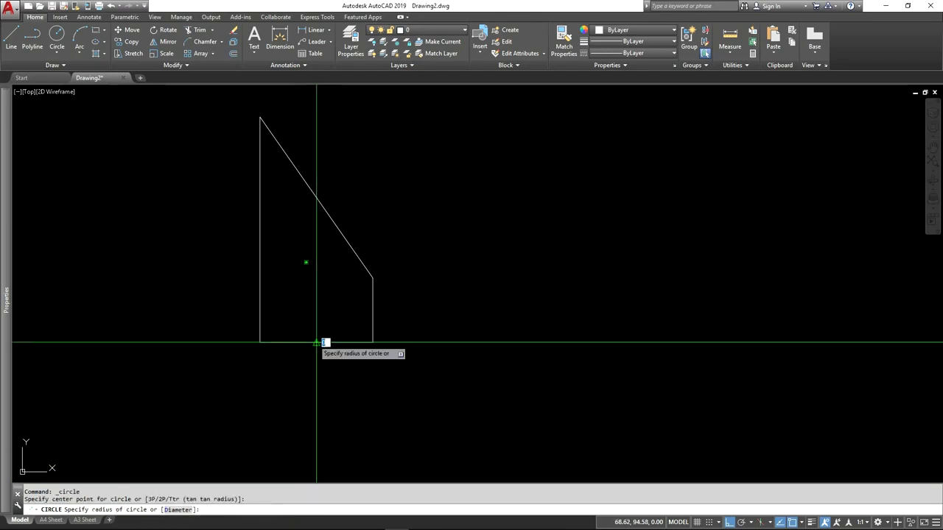
pyautogui.click(372, 343)
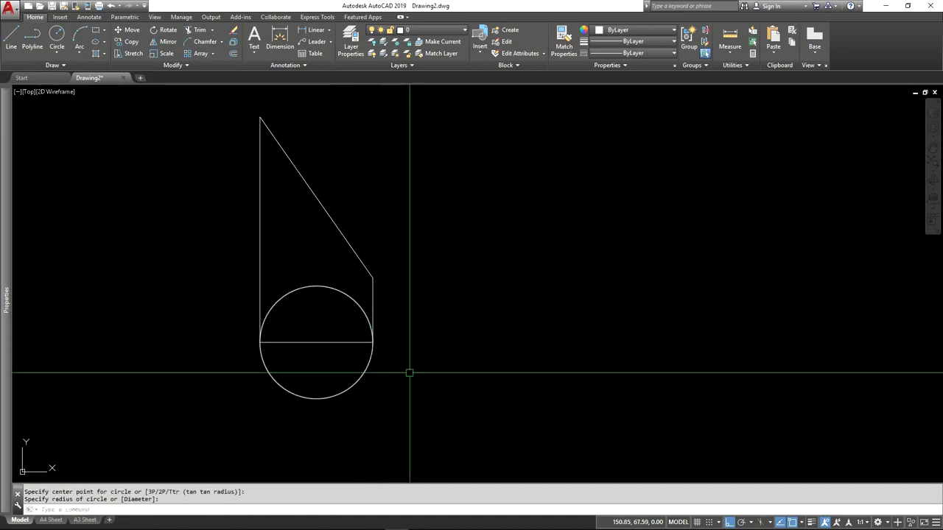
# Step: Move the circle by its centre straight down about 121 units with Ortho on, placing it below the elevation, and deselect it
pyautogui.scroll(-4, 255, 293)
pyautogui.moveTo(273, 347); pyautogui.dragTo(282, 314, button='middle')
pyautogui.click(283, 299)
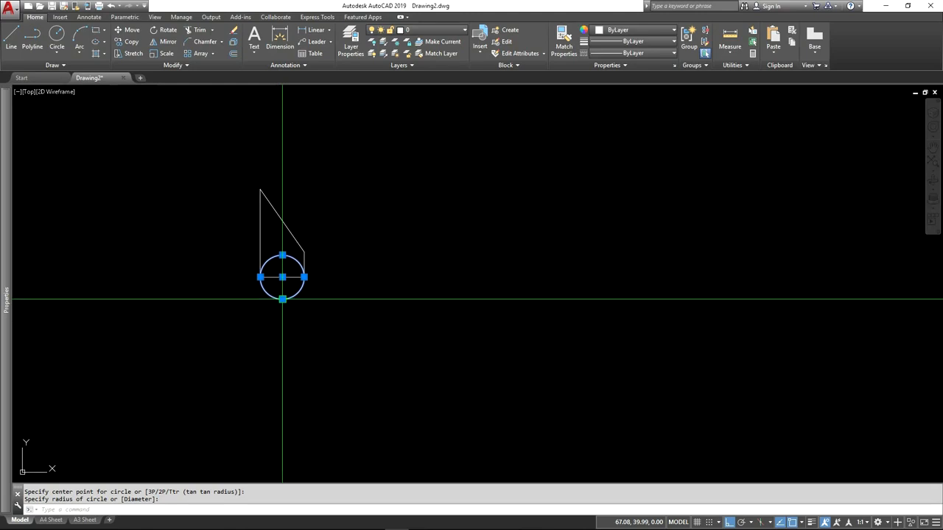
pyautogui.click(283, 277)
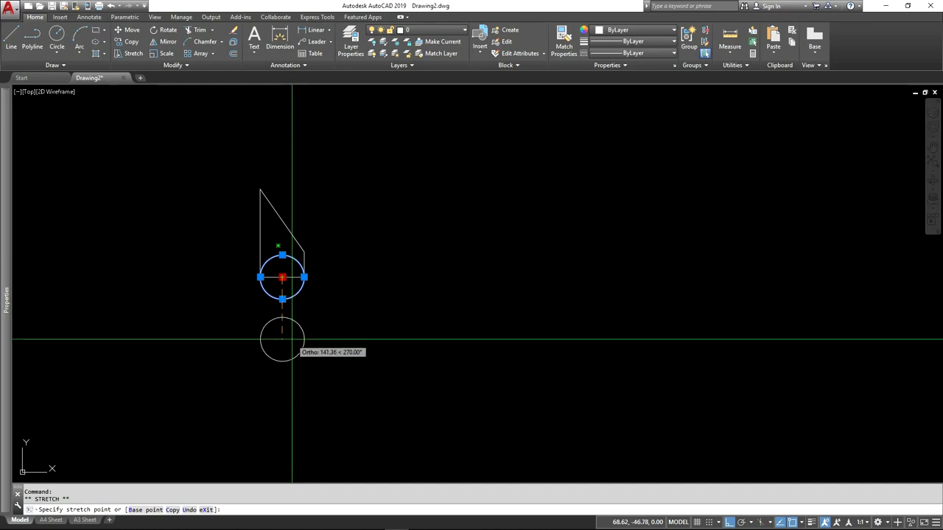
pyautogui.press('F8')
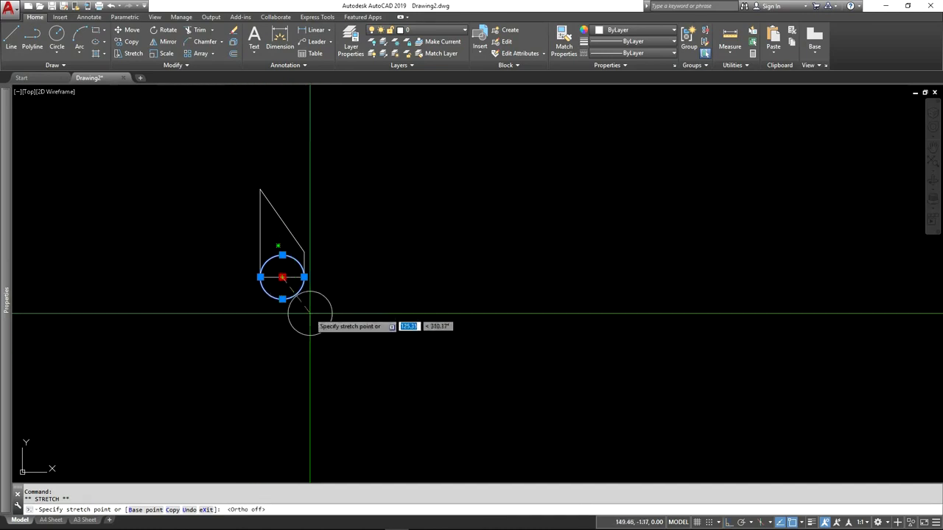
pyautogui.press('F8')
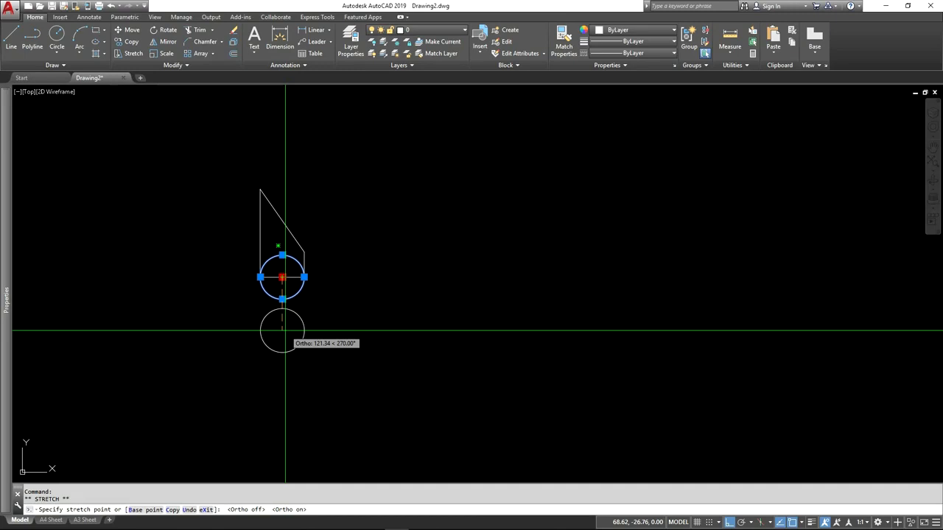
pyautogui.click(285, 332)
pyautogui.scroll(4, 281, 283)
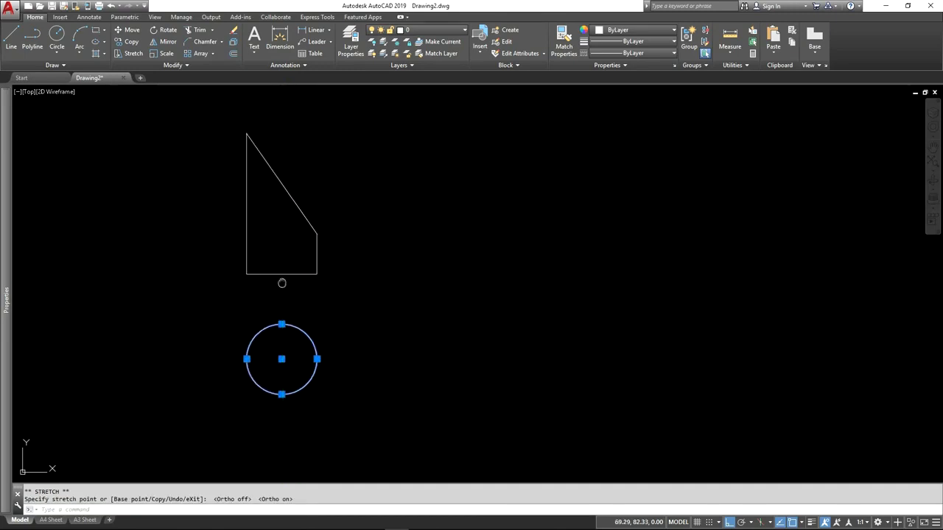
pyautogui.moveTo(282, 283); pyautogui.dragTo(287, 289, button='middle')
pyautogui.press('Escape')
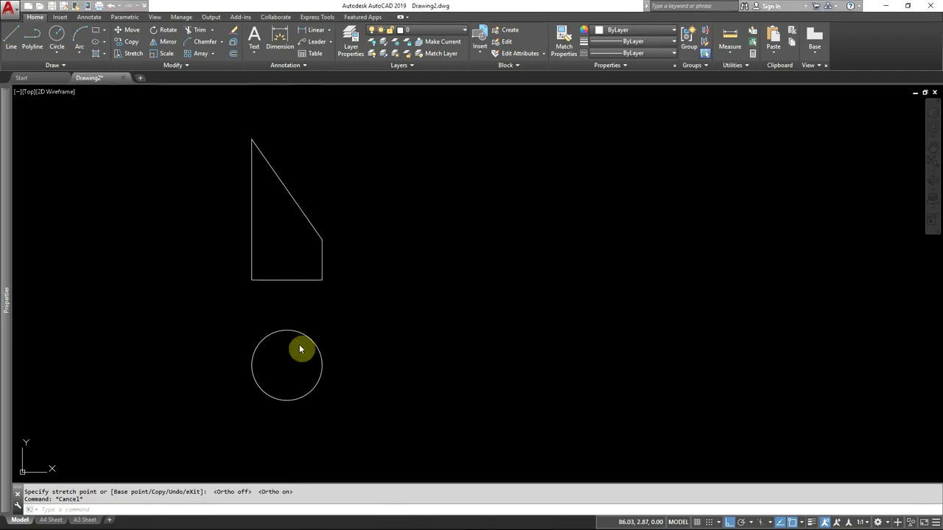
# Step: Check the circle's divisions in the CAD-GEO_DEV.pdf reference and divide the drawn circle into 12 equal segments in AutoCAD
pyautogui.hotkey('alt', 'Tab')
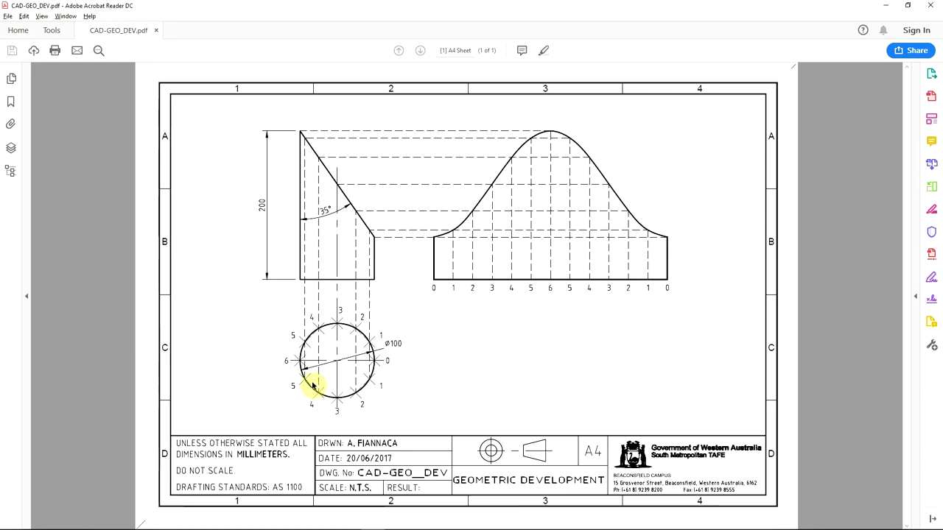
pyautogui.hotkey('alt', 'Tab')
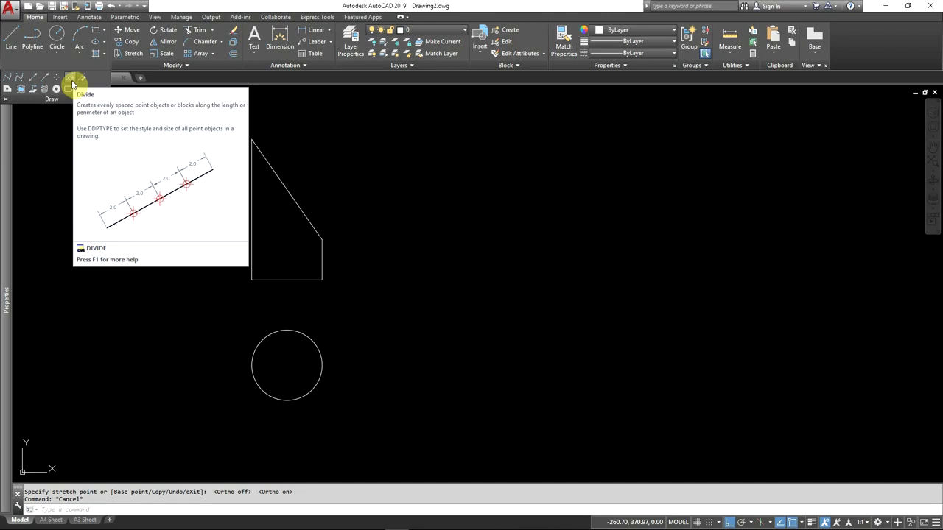
pyautogui.click(72, 82)
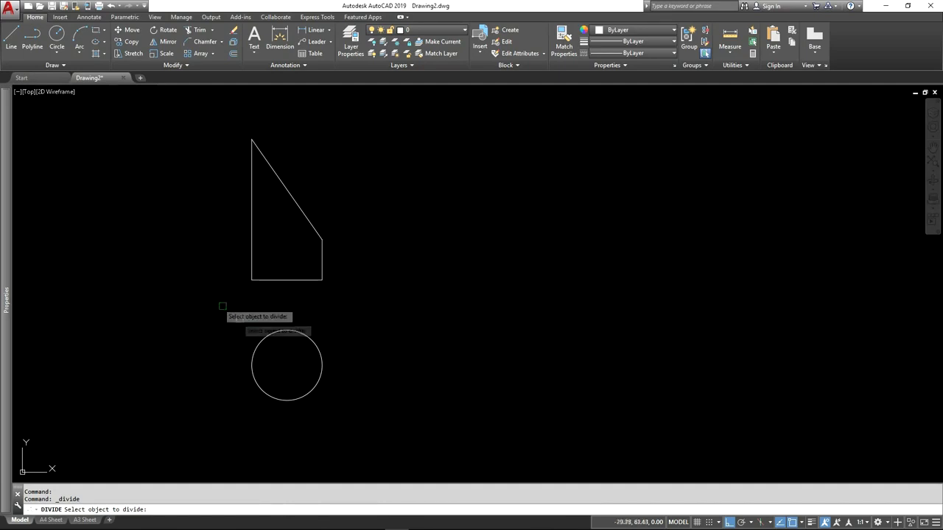
pyautogui.click(276, 335)
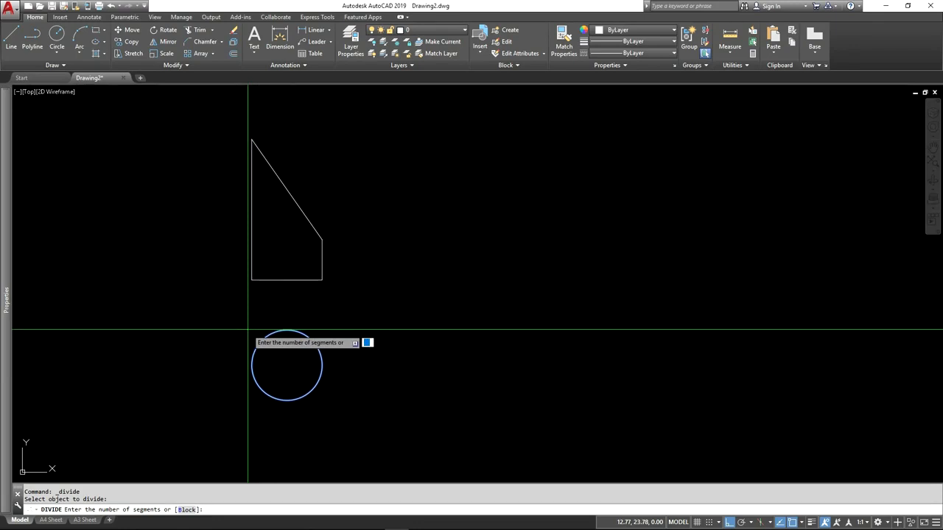
pyautogui.write('12')
pyautogui.press('Return')
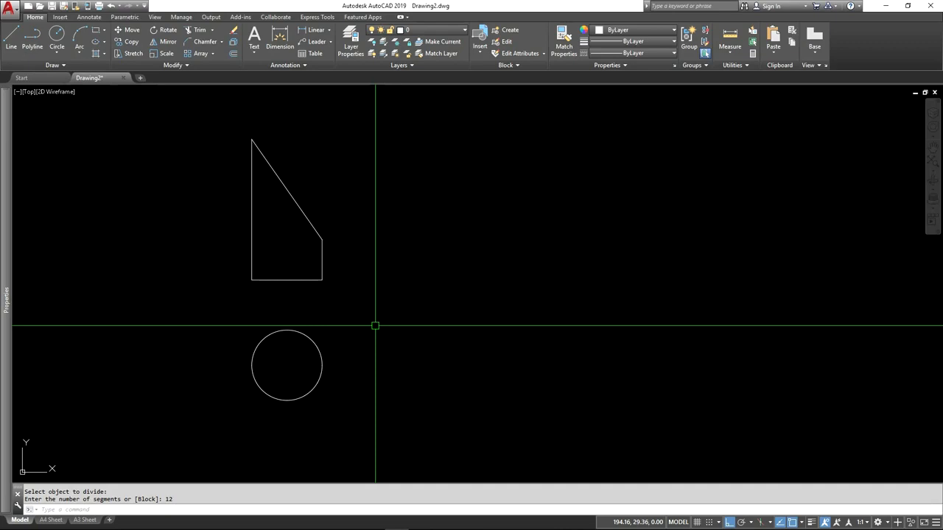
# Step: Window-select the division points around the circle to inspect their positions, and clear the selection
pyautogui.click(210, 310)
pyautogui.click(359, 383)
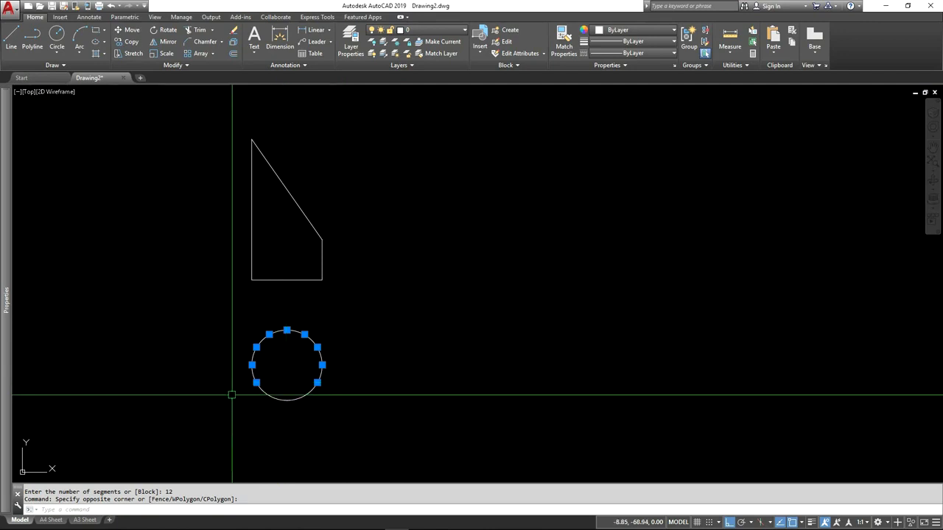
pyautogui.press('Escape')
pyautogui.press('Escape')
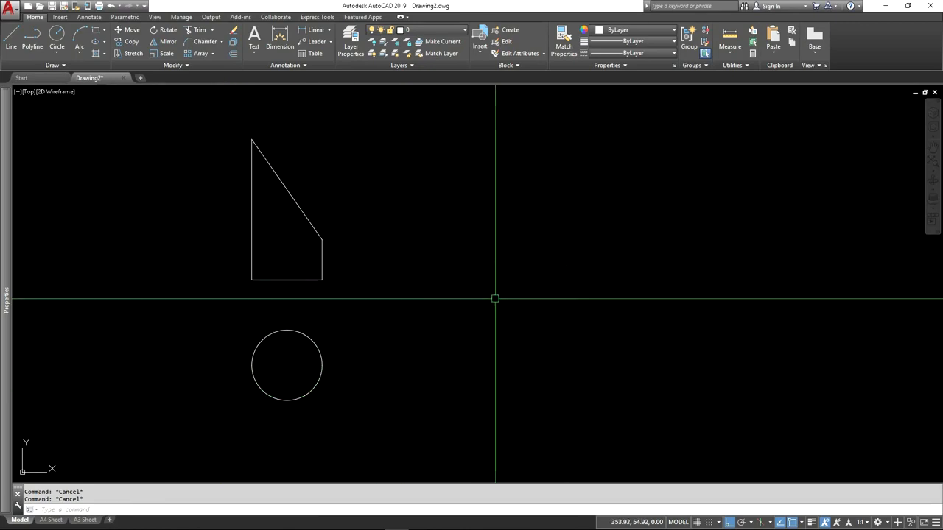
# Step: Set the point style to the X-shaped marker at a size of 5% relative to the screen
pyautogui.click(748, 67)
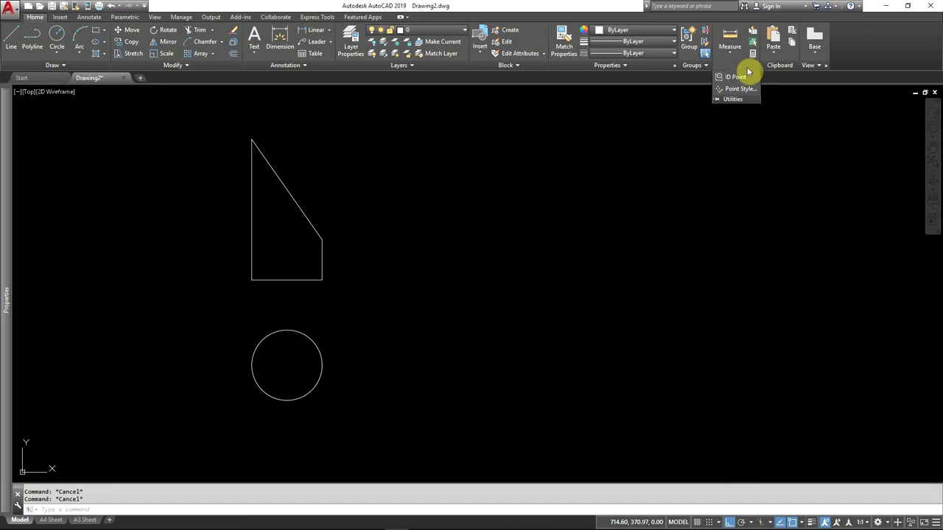
pyautogui.click(738, 89)
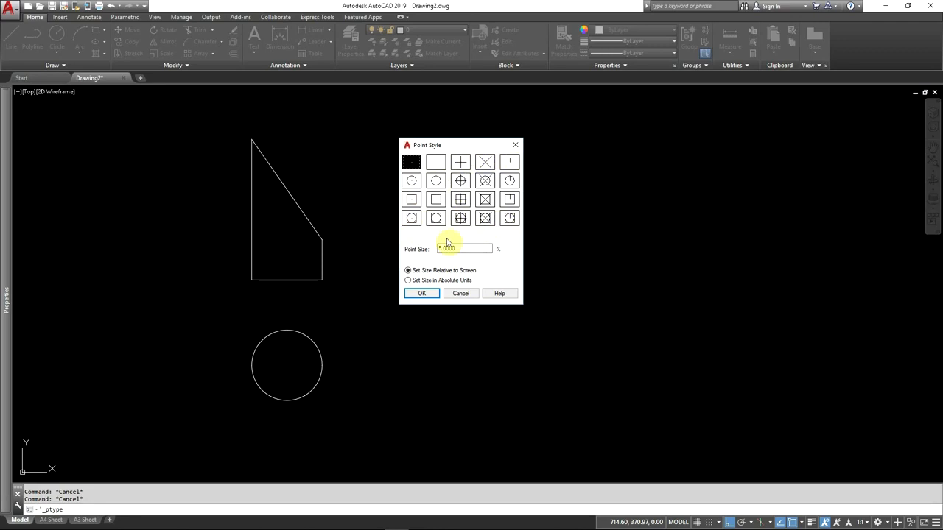
pyautogui.click(487, 167)
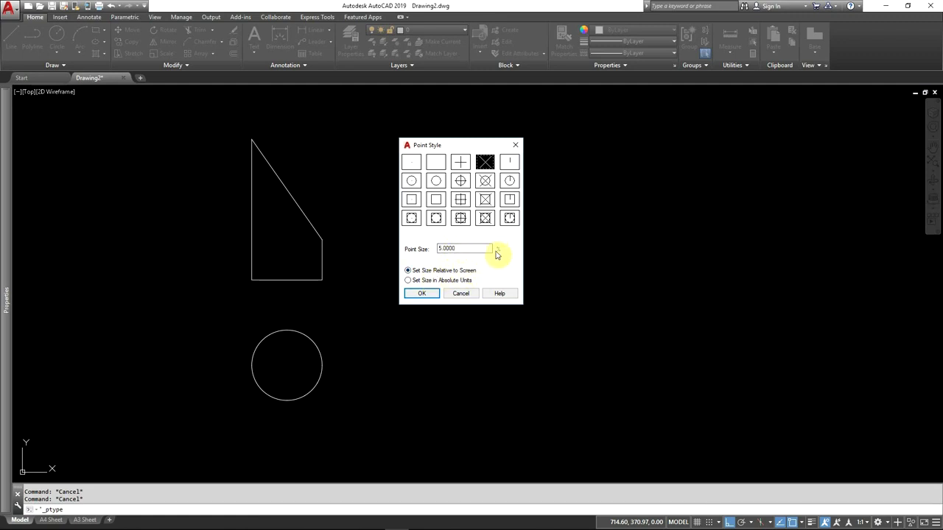
pyautogui.click(425, 293)
# Step: Regenerate the drawing at close and wider zoom to check how the circle's point markers rescale relative to the screen
pyautogui.scroll(2, 273, 383)
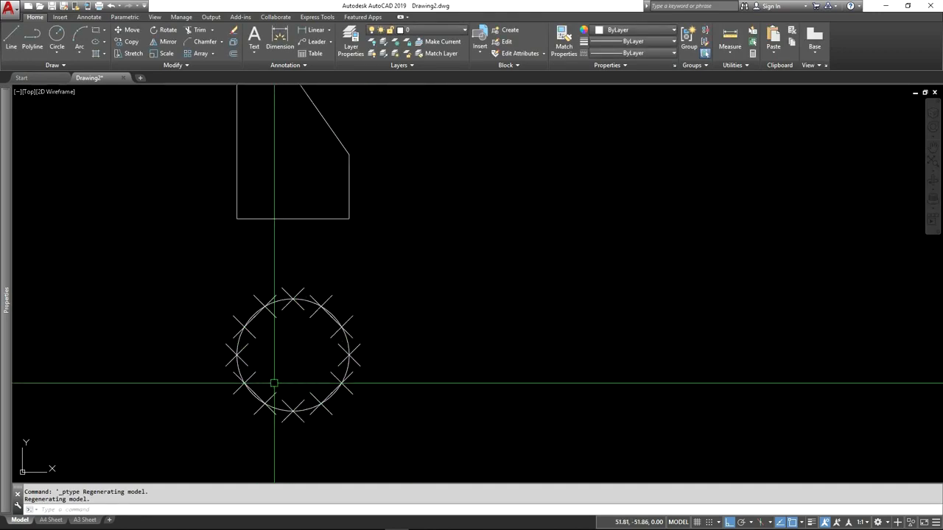
pyautogui.scroll(4, 274, 383)
pyautogui.scroll(2, 294, 359)
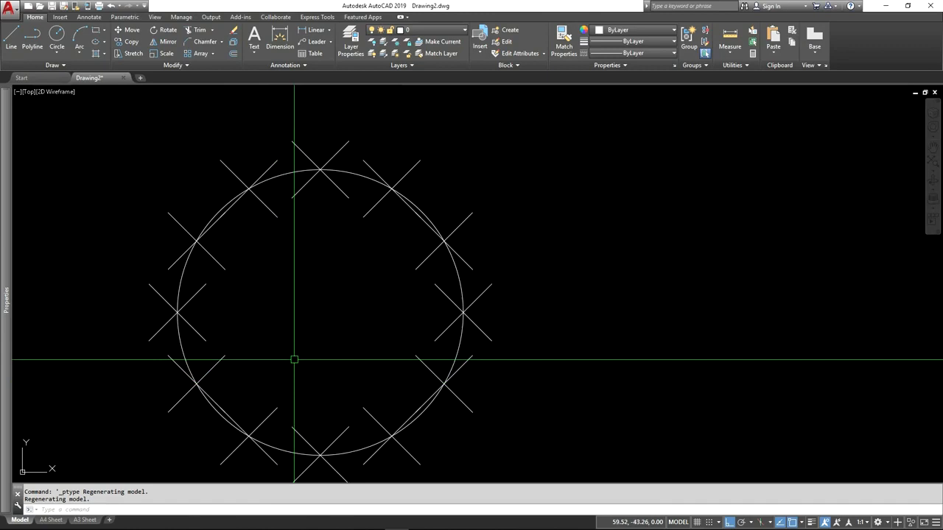
pyautogui.write('RE')
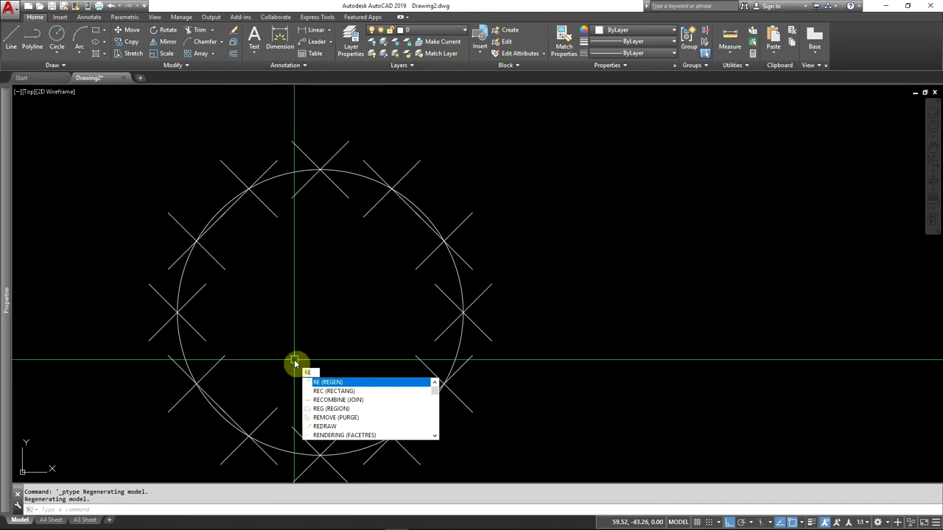
pyautogui.press('Return')
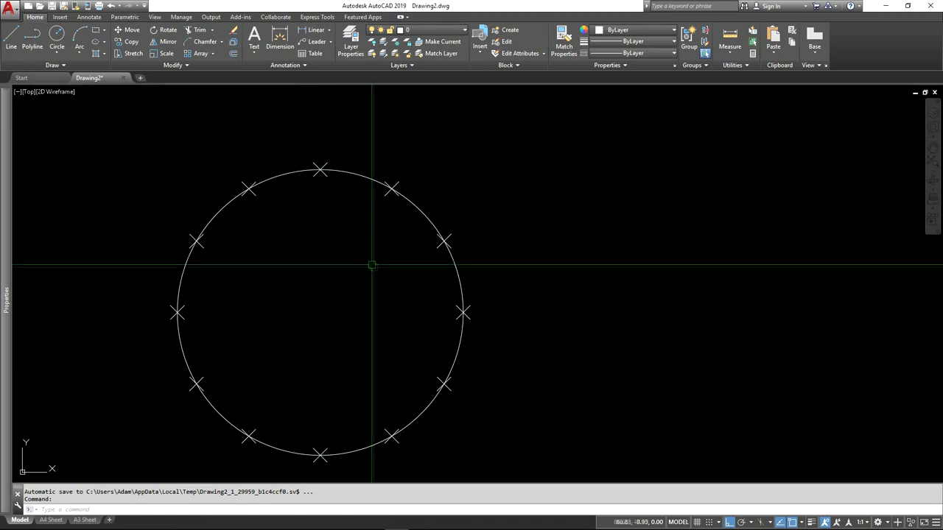
pyautogui.scroll(-4, 376, 286)
pyautogui.write('RE')
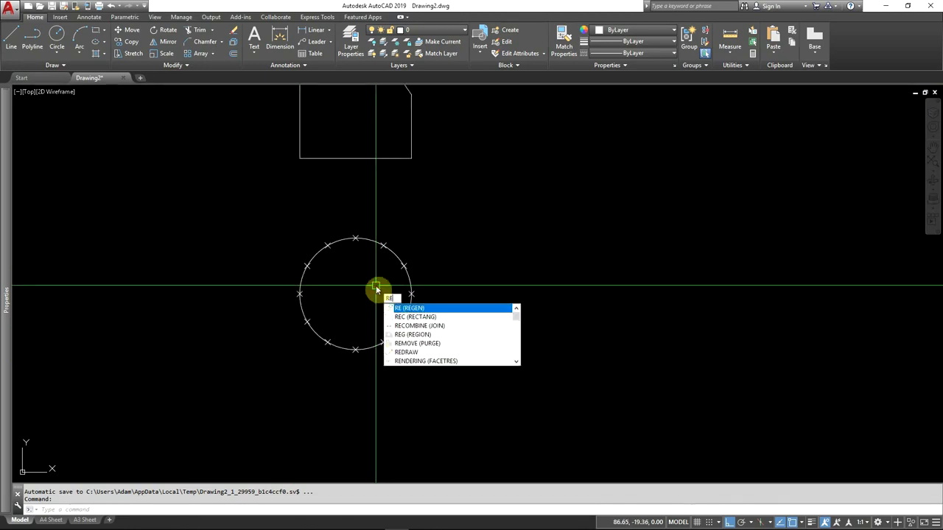
pyautogui.press('Return')
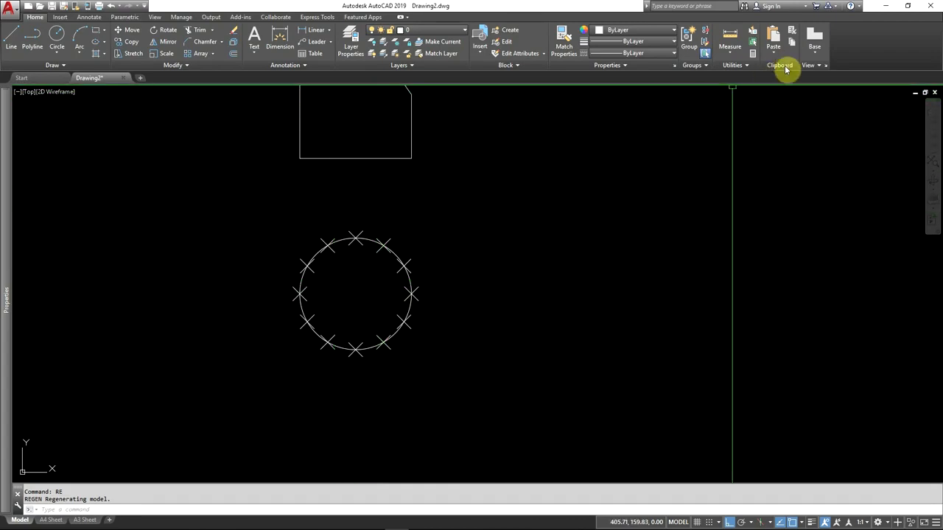
# Step: Set the point size to 5 in absolute units and regenerate the drawing to check the markers
pyautogui.click(751, 66)
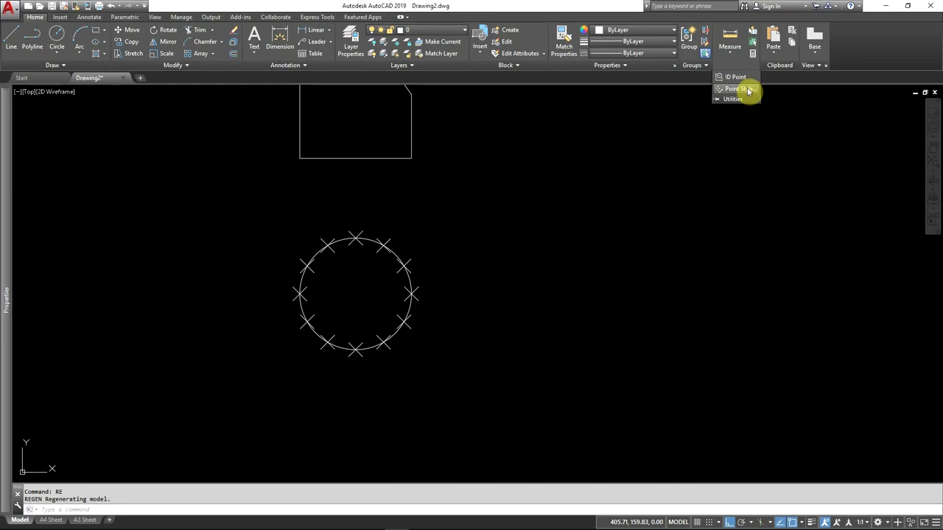
pyautogui.click(746, 89)
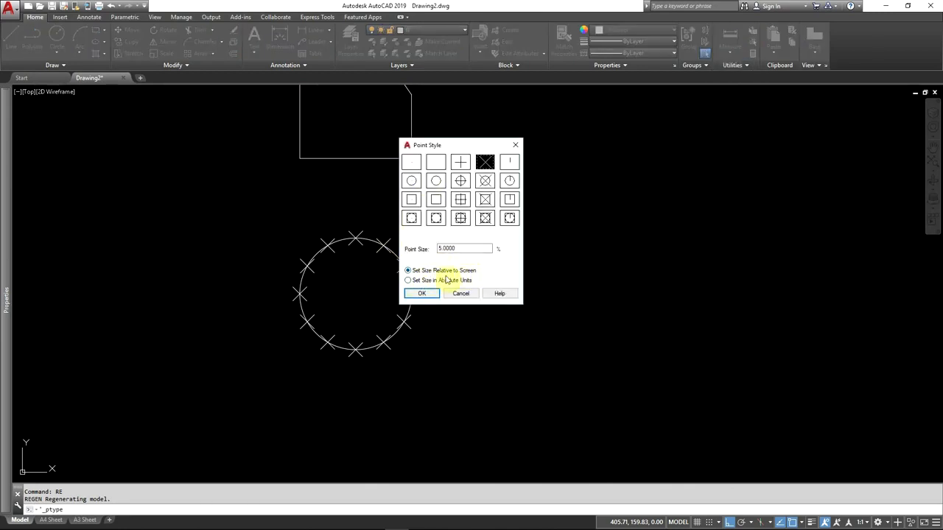
pyautogui.click(409, 281)
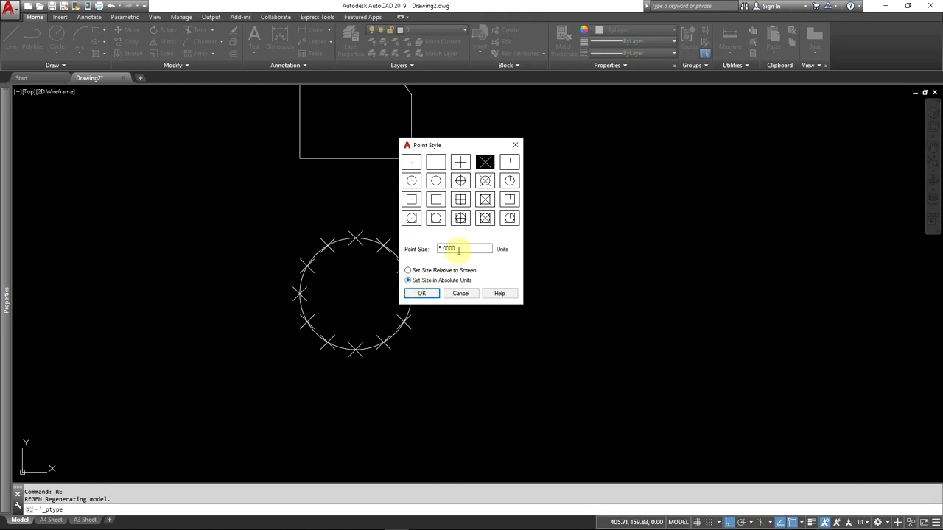
pyautogui.doubleClick(469, 247)
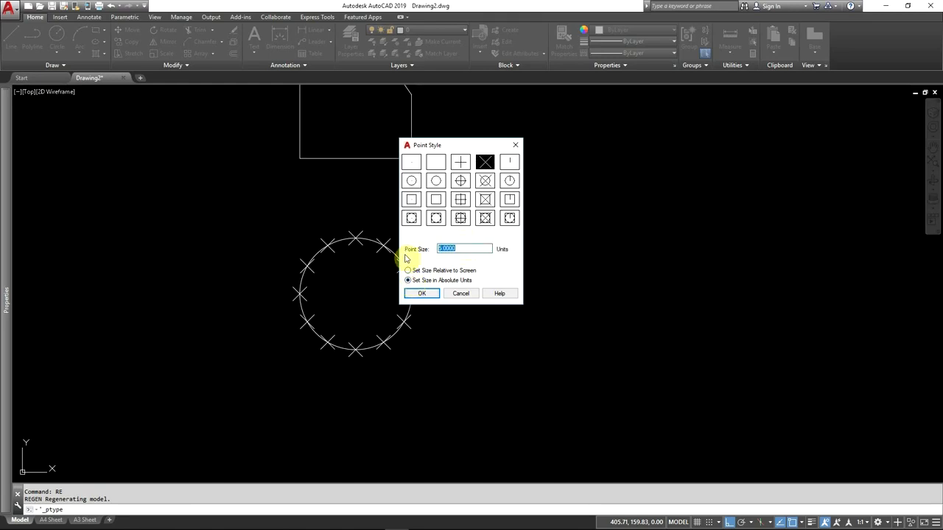
pyautogui.write('5')
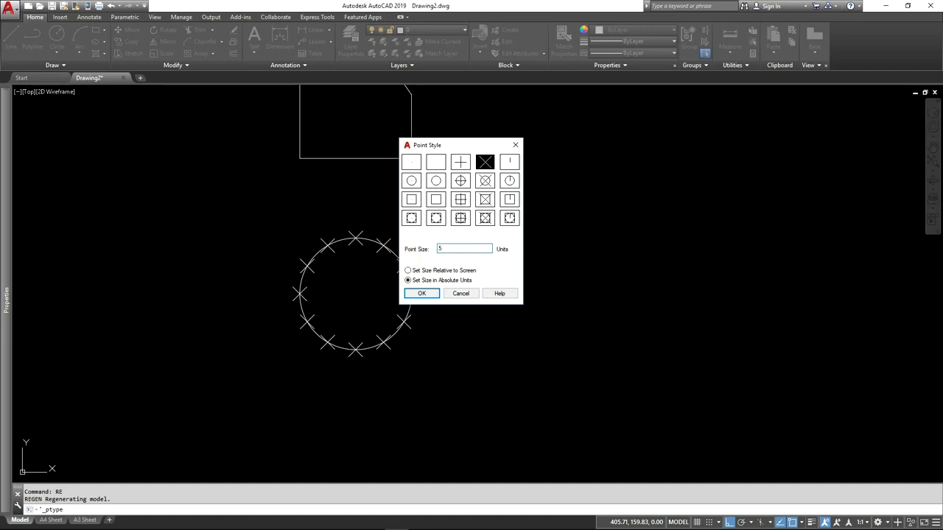
pyautogui.press('Return')
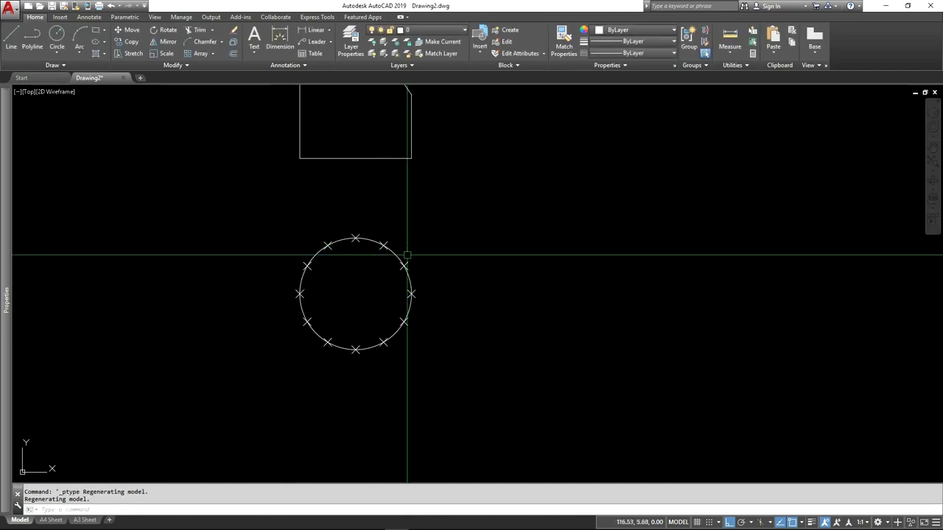
pyautogui.scroll(4, 346, 283)
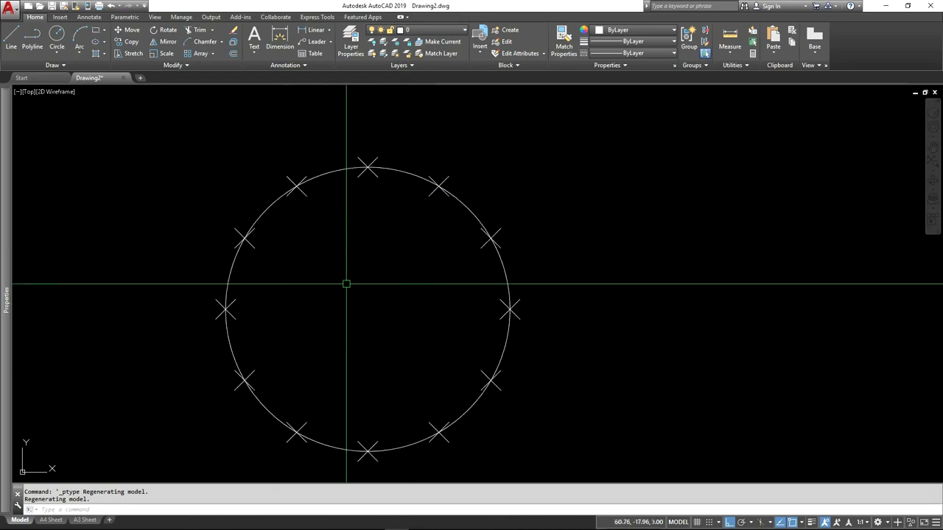
pyautogui.write('re')
pyautogui.press('Return')
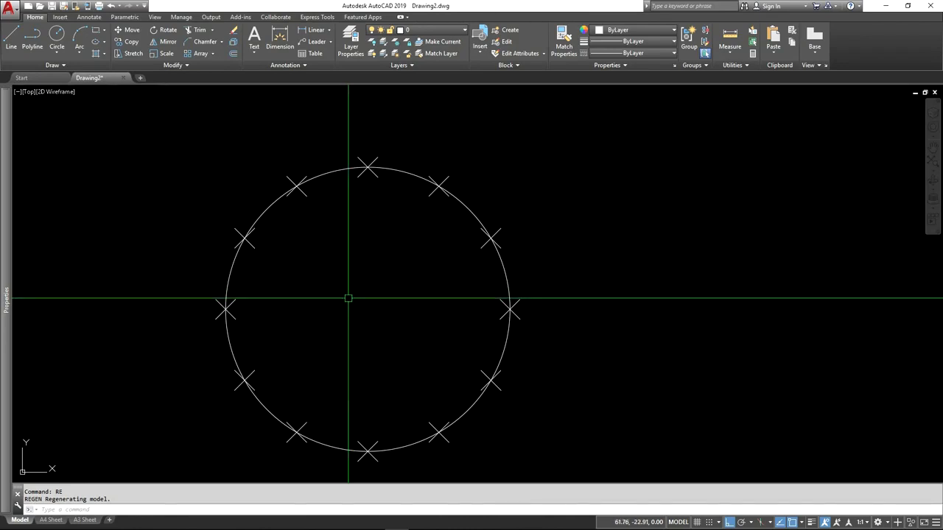
# Step: Assign the elevation outline and the circle to the Outline layer, and clear the selection
pyautogui.scroll(-2, 363, 342)
pyautogui.scroll(-4, 364, 341)
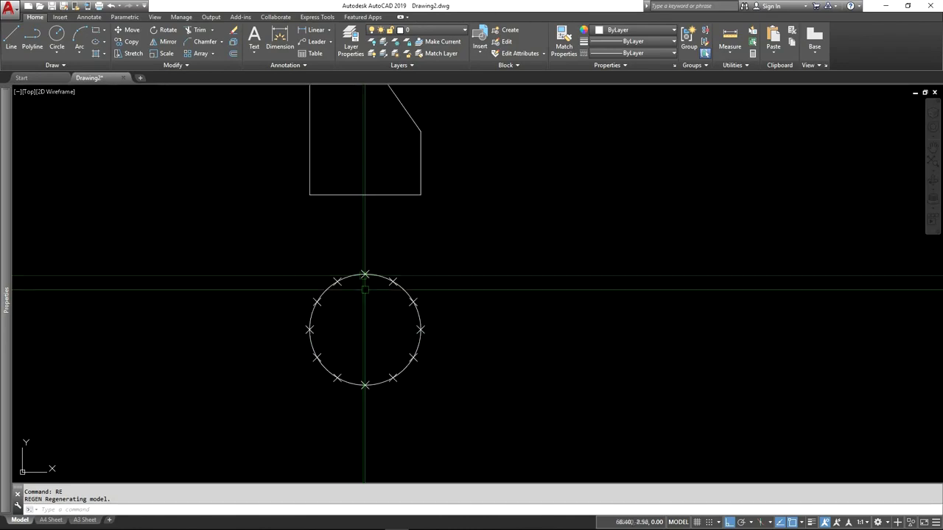
pyautogui.moveTo(354, 278); pyautogui.dragTo(337, 290, button='middle')
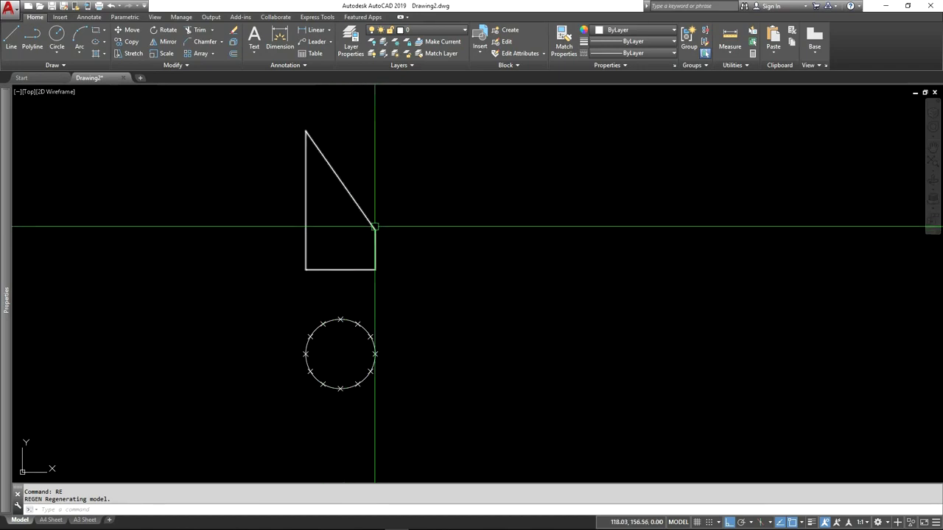
pyautogui.click(376, 229)
pyautogui.click(367, 327)
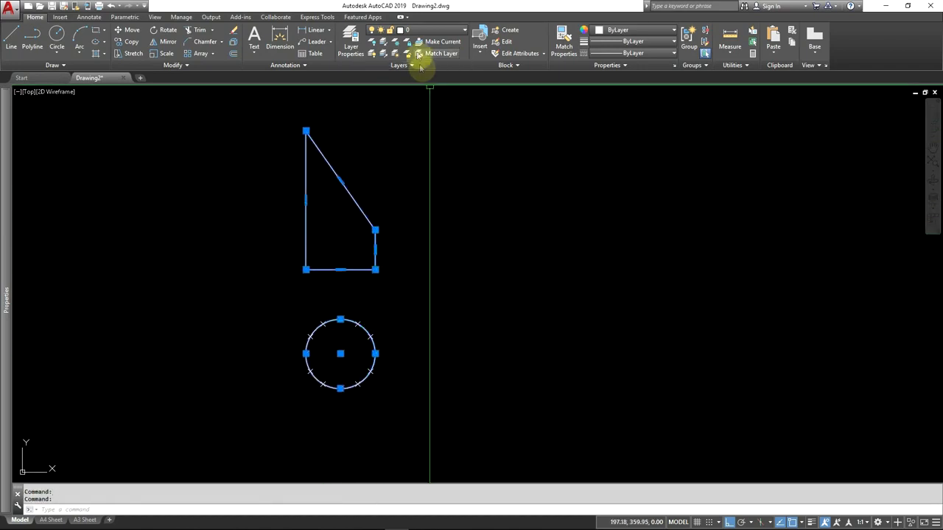
pyautogui.click(420, 31)
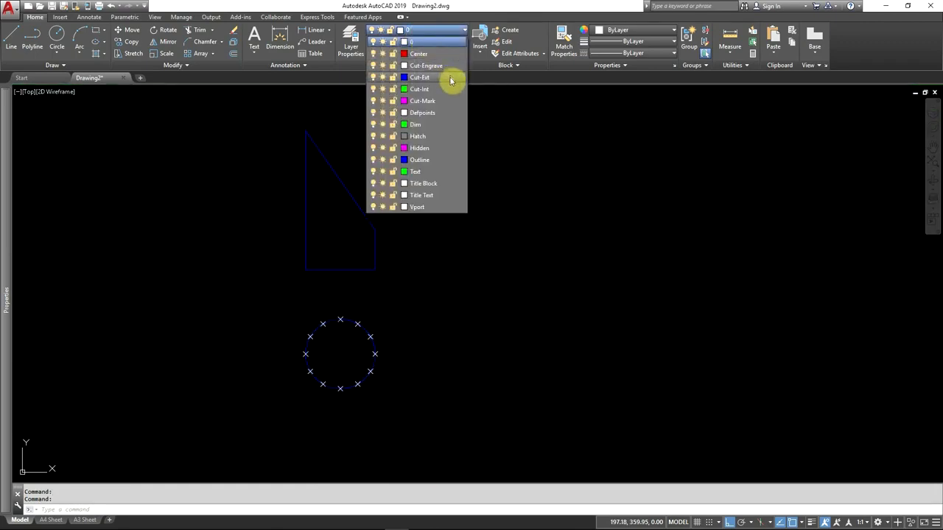
pyautogui.click(426, 160)
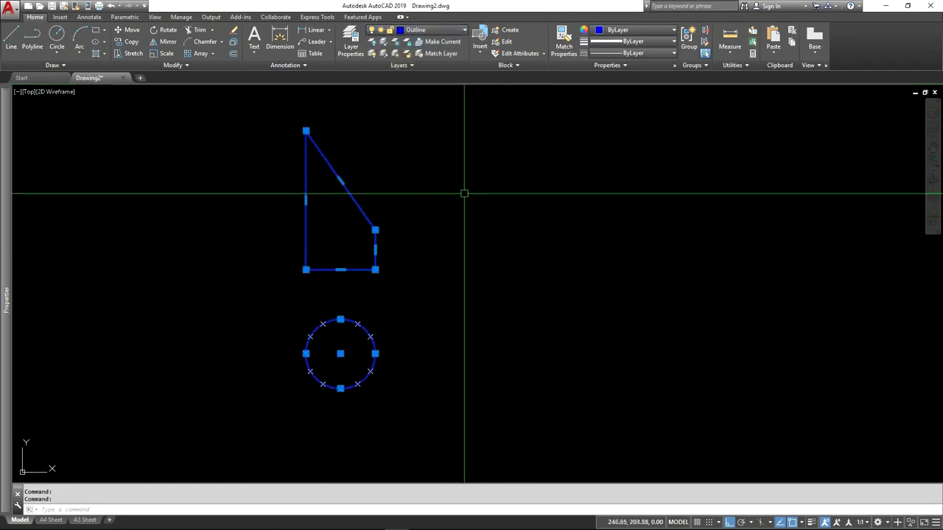
pyautogui.press('Escape')
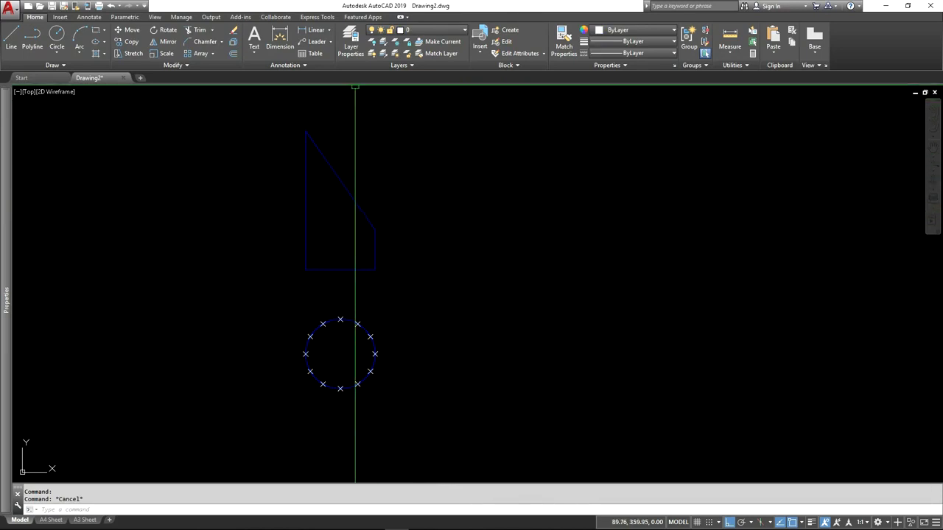
# Step: Change the Outline layer's colour to cyan in the layer properties
pyautogui.click(353, 50)
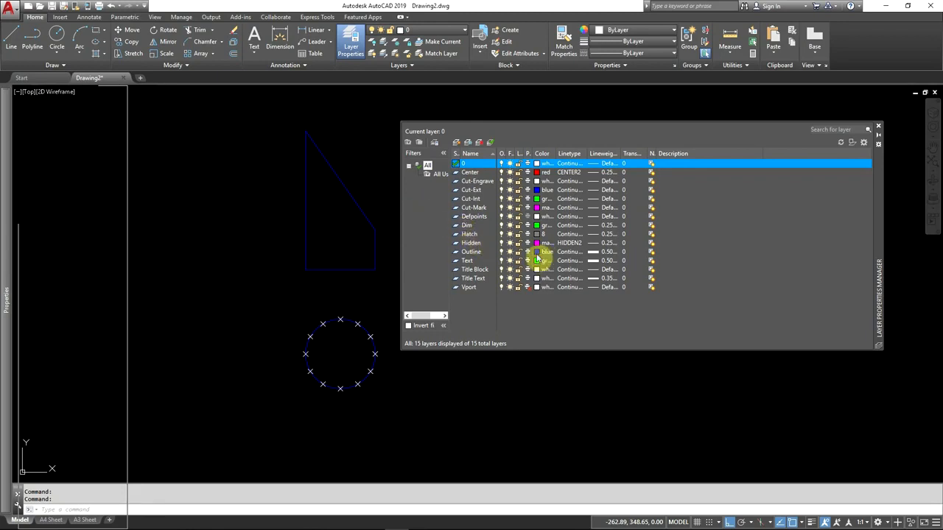
pyautogui.click(537, 253)
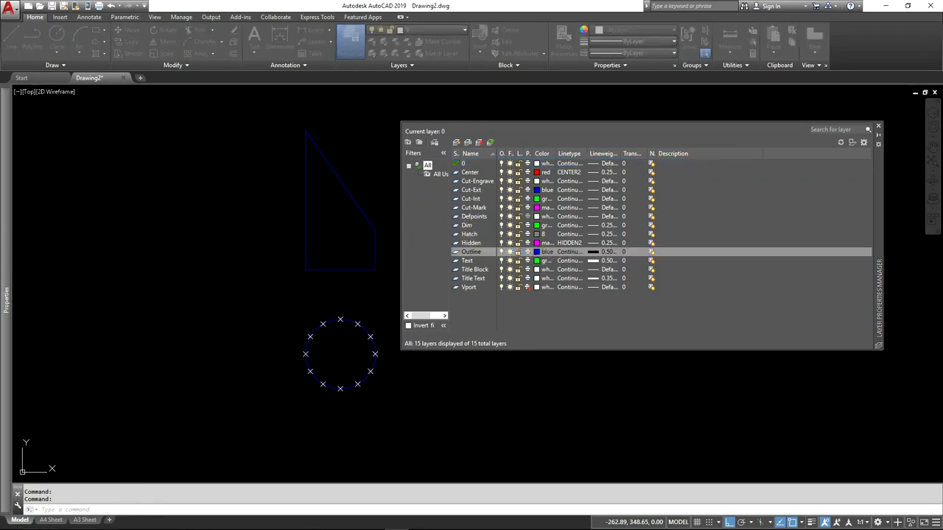
pyautogui.click(546, 252)
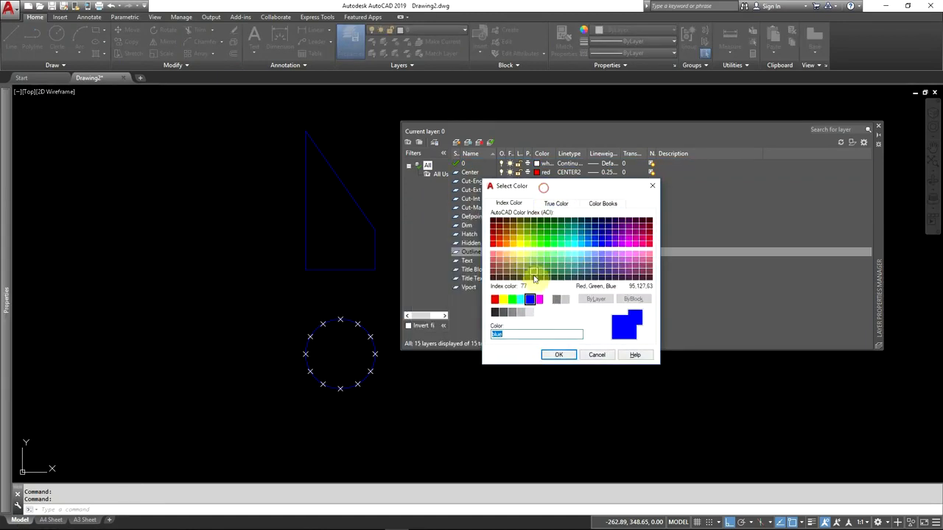
pyautogui.click(523, 300)
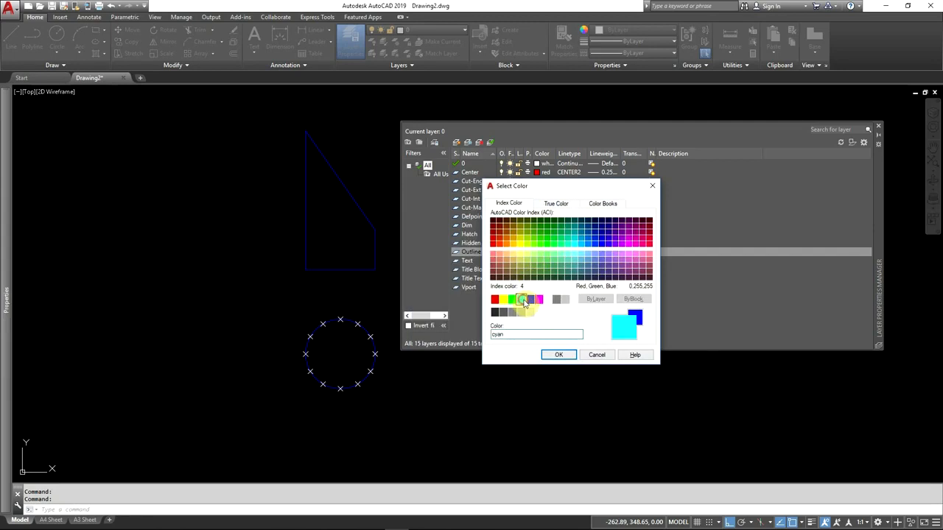
pyautogui.click(558, 354)
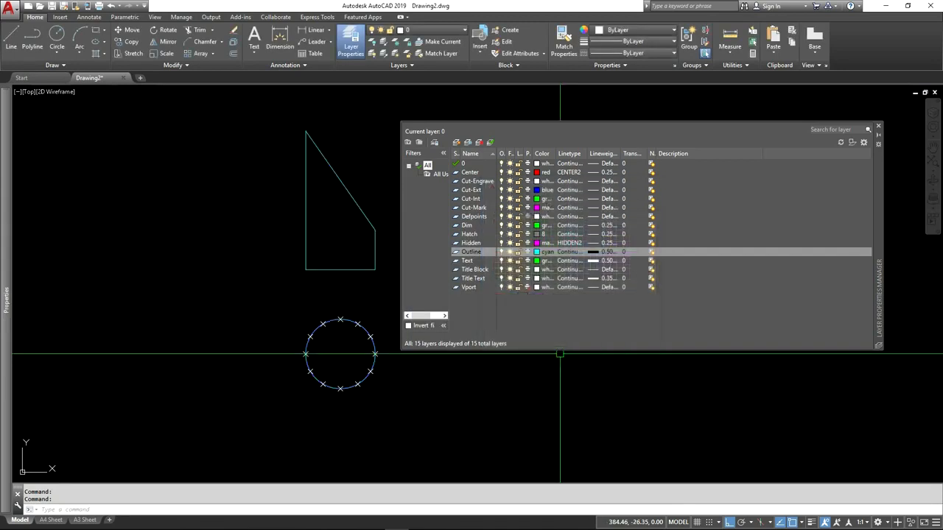
pyautogui.click(881, 130)
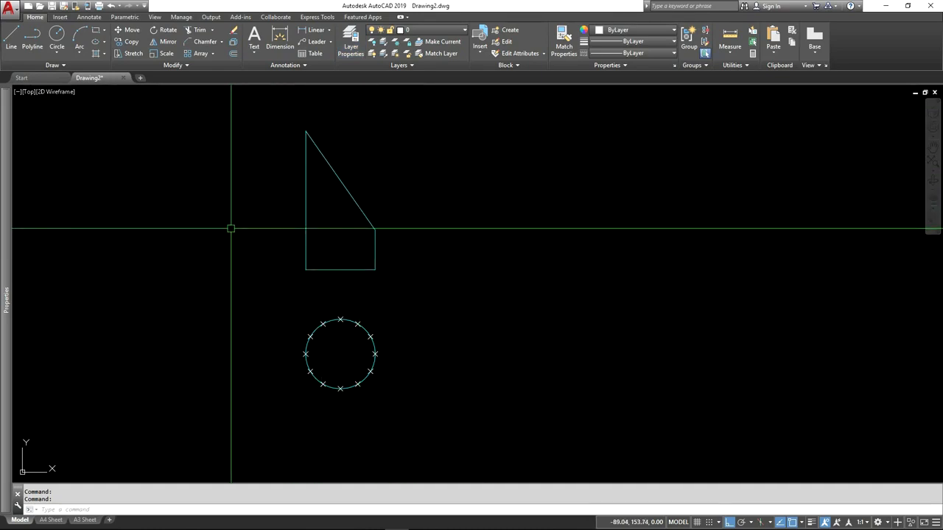
pyautogui.click(11, 39)
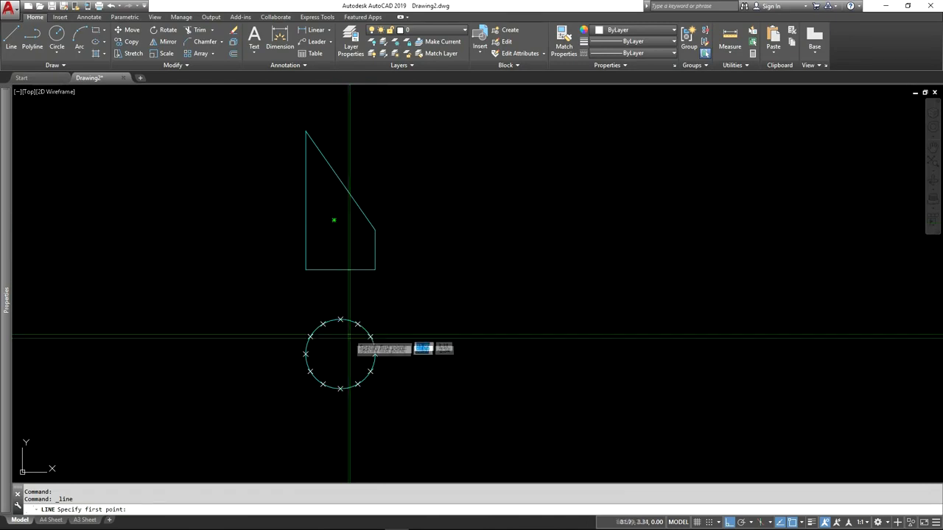
pyautogui.press('Escape')
pyautogui.press('Escape')
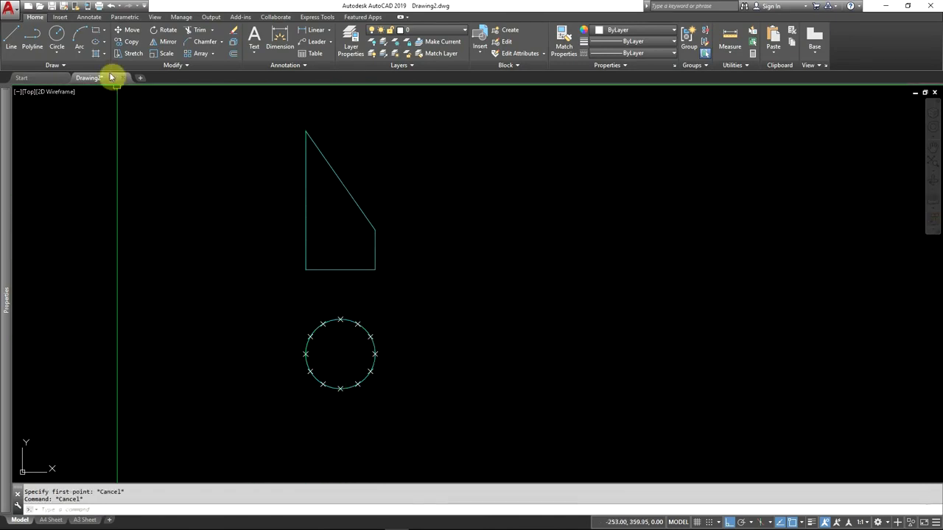
# Step: Add a center mark to the divided circle below the elevation
pyautogui.click(90, 19)
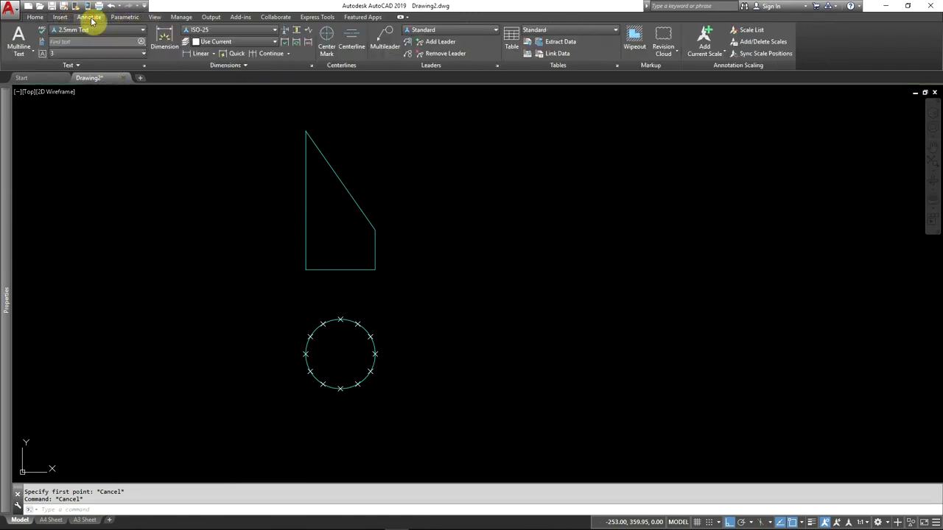
pyautogui.click(327, 41)
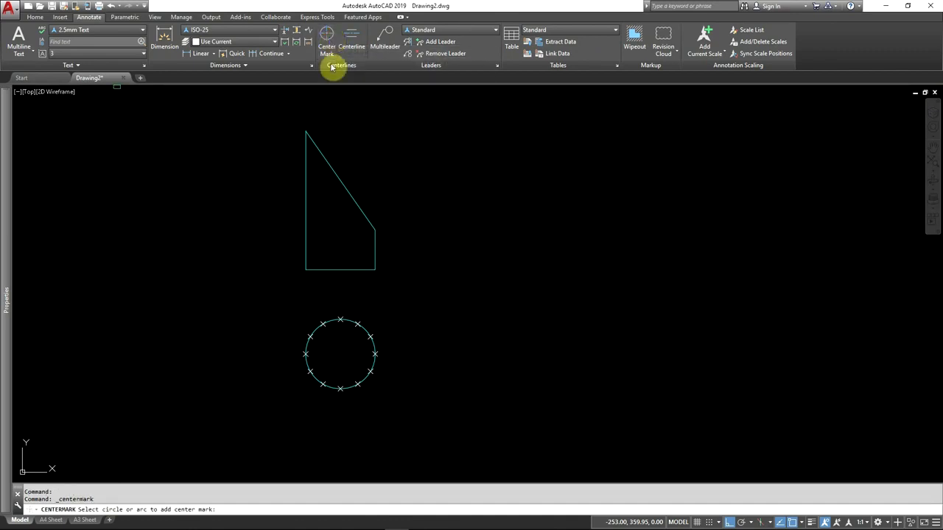
pyautogui.click(369, 336)
pyautogui.scroll(4, 345, 370)
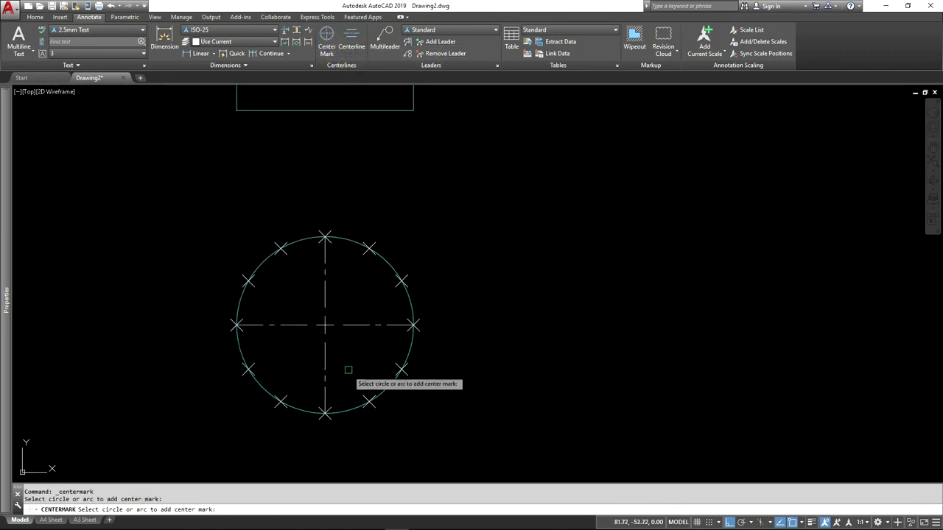
pyautogui.press('Return')
# Step: Extend the circle's center mark lines about 26.39 units beyond the circle on all four sides
pyautogui.click(357, 325)
pyautogui.moveTo(325, 325)
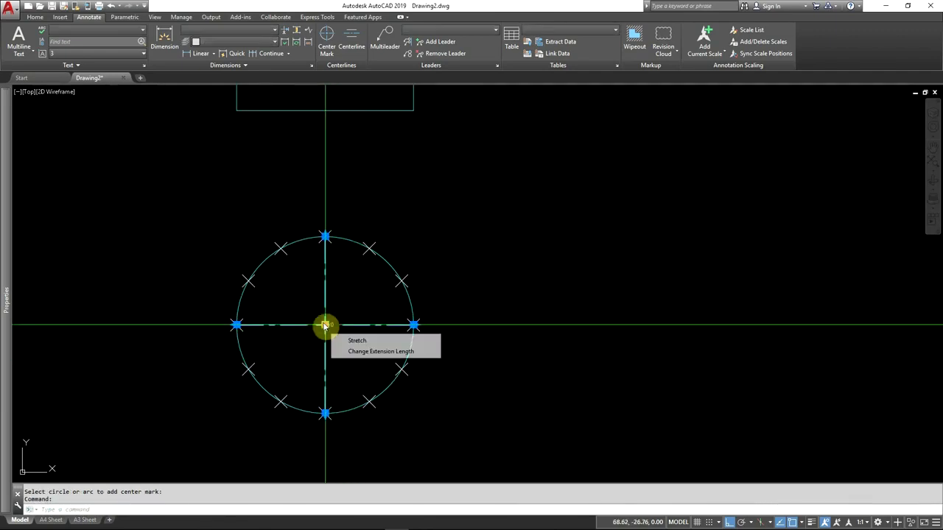
pyautogui.click(357, 352)
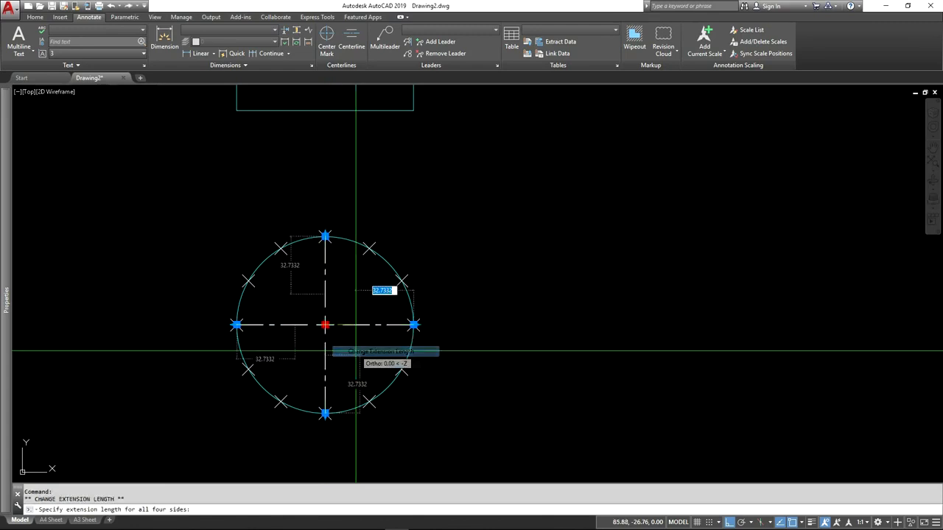
pyautogui.click(460, 324)
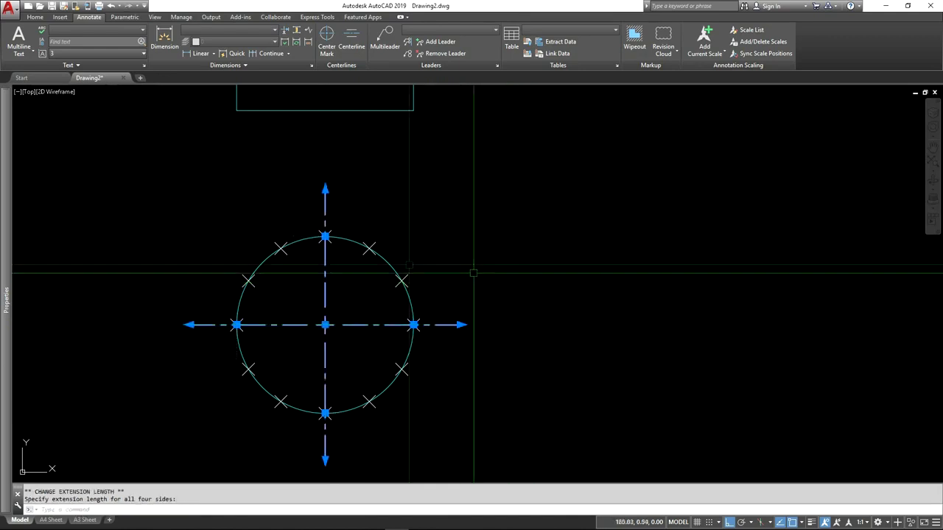
pyautogui.scroll(-2, 383, 412)
pyautogui.moveTo(290, 244); pyautogui.dragTo(290, 320, button='middle')
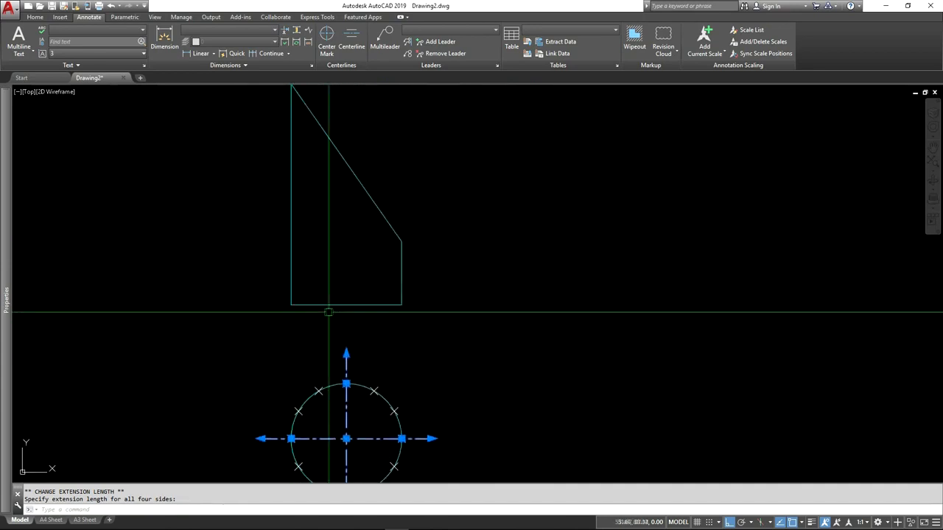
# Step: Stretch the upper end of the circle's vertical centre line up about 208 units, past the elevation's sloped edge
pyautogui.click(346, 353)
pyautogui.scroll(-4, 345, 316)
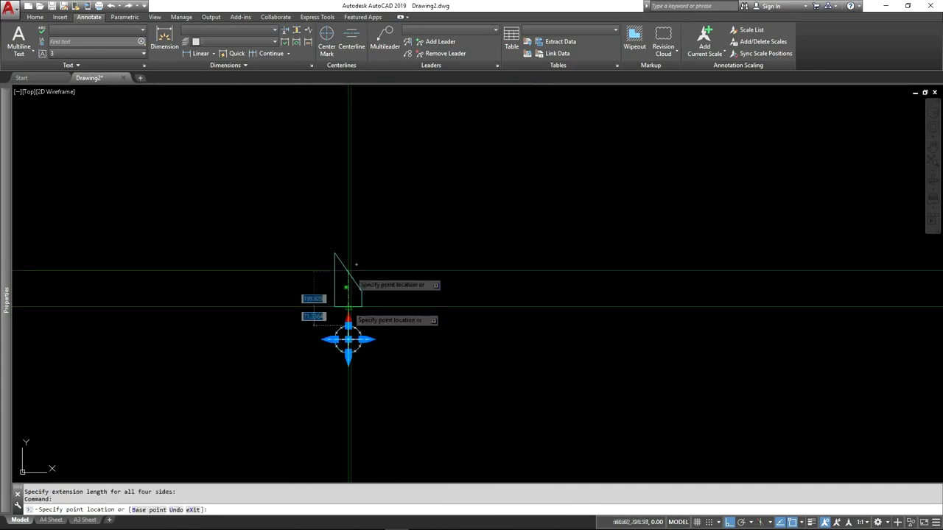
pyautogui.scroll(3, 350, 265)
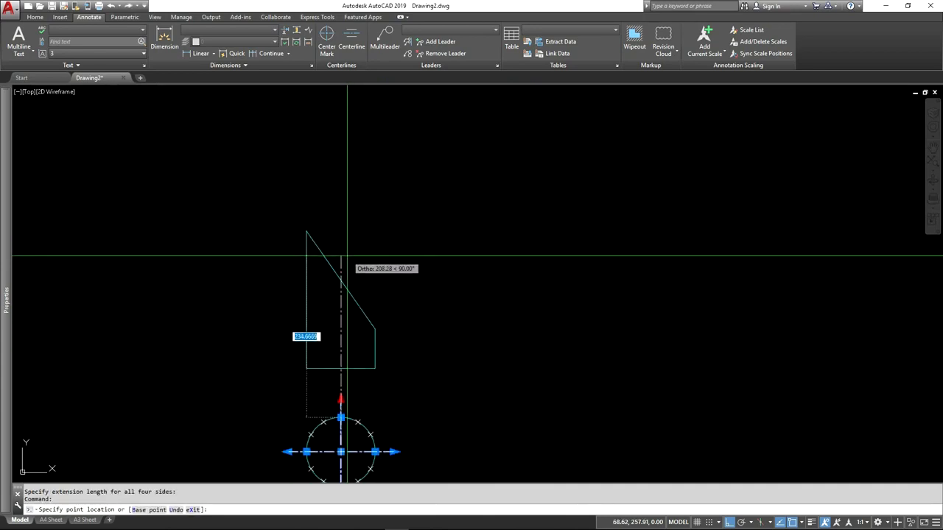
pyautogui.click(345, 256)
pyautogui.moveTo(430, 325); pyautogui.dragTo(408, 234, button='middle')
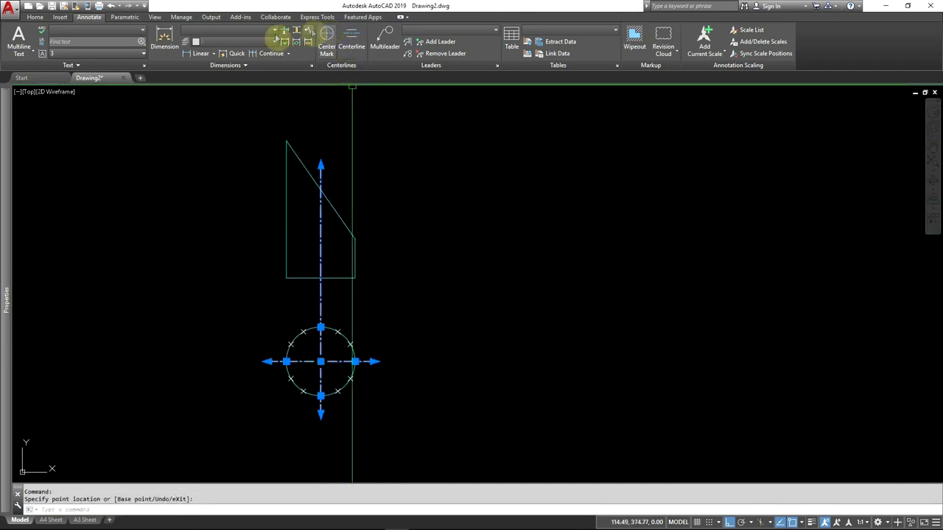
# Step: Assign the circle's center mark to the Center layer and clear the selection
pyautogui.click(36, 17)
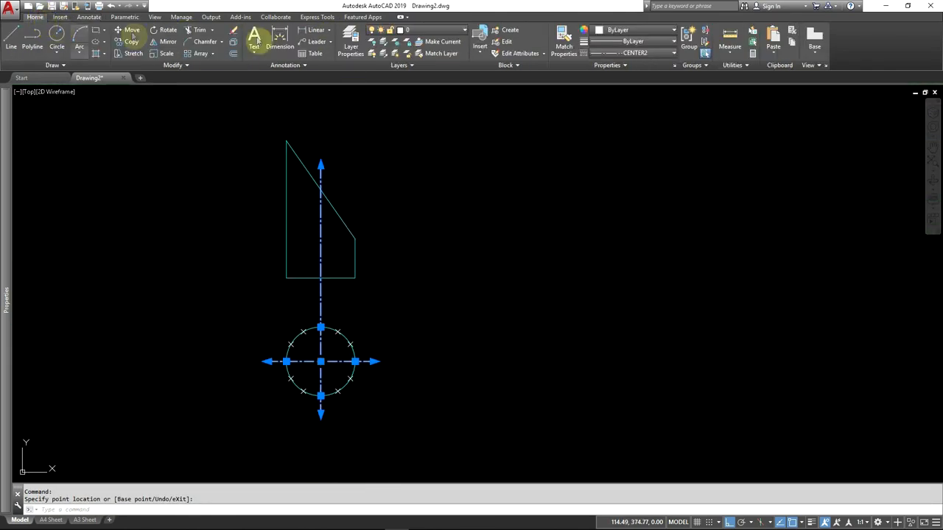
pyautogui.click(420, 31)
pyautogui.click(418, 53)
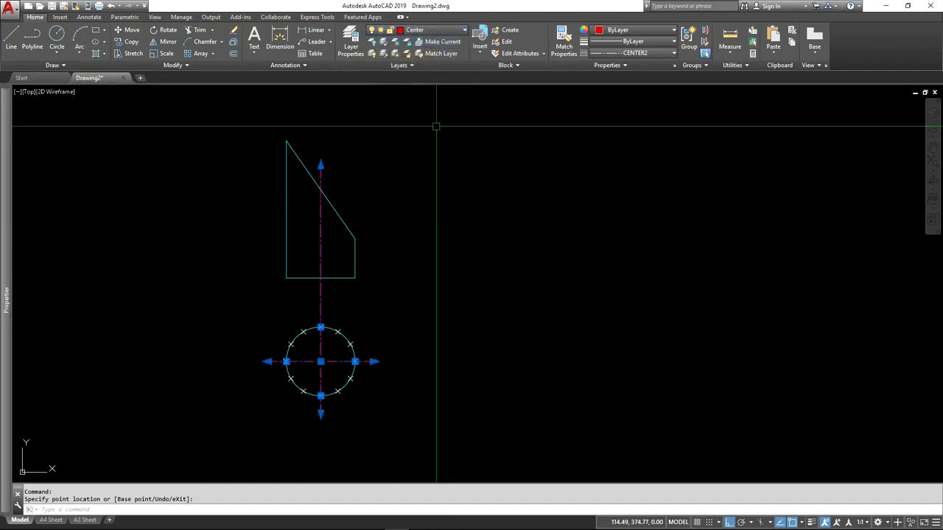
pyautogui.press('Escape')
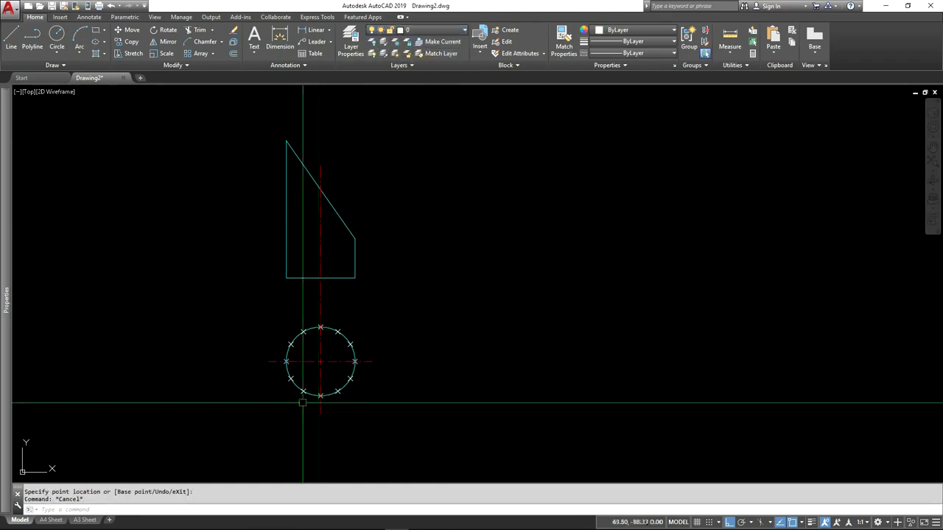
# Step: Create a new layer named Construction and set its colour to index colour 9
pyautogui.scroll(2, 315, 410)
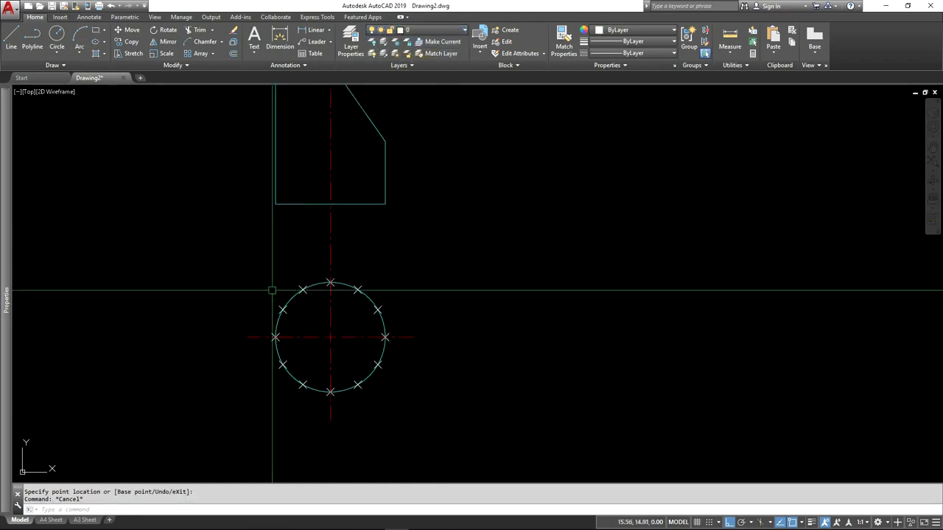
pyautogui.click(444, 32)
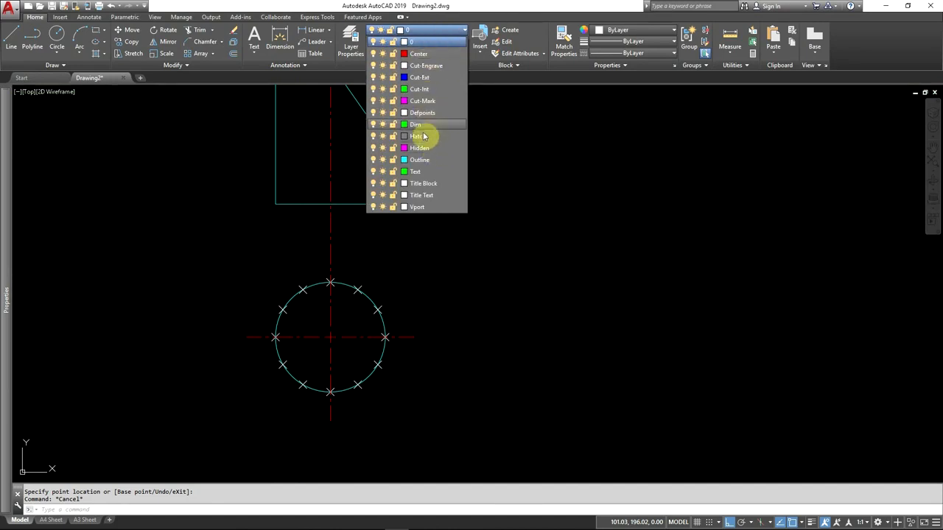
pyautogui.click(344, 45)
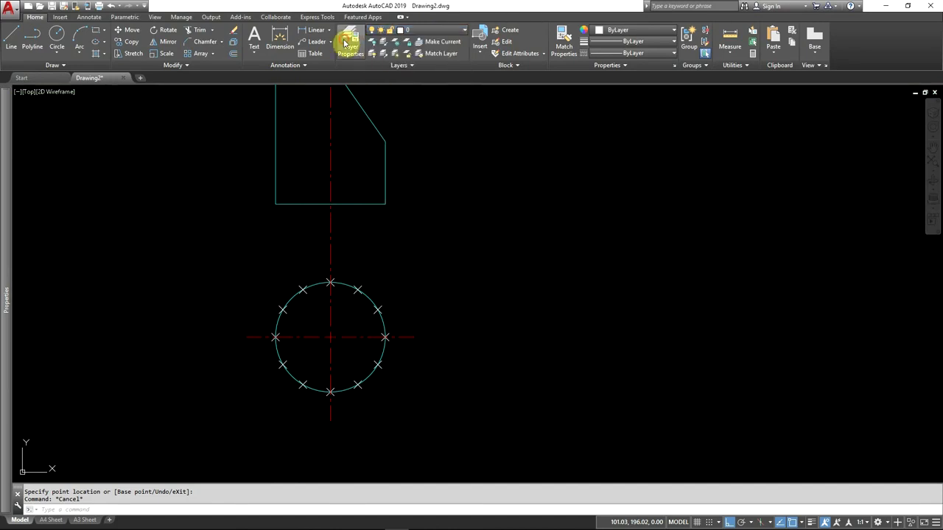
pyautogui.click(351, 47)
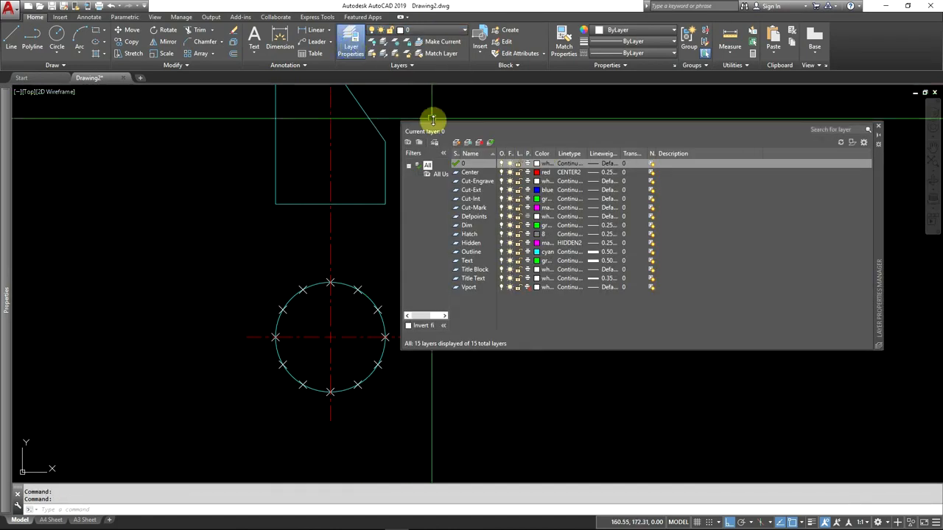
pyautogui.click(457, 143)
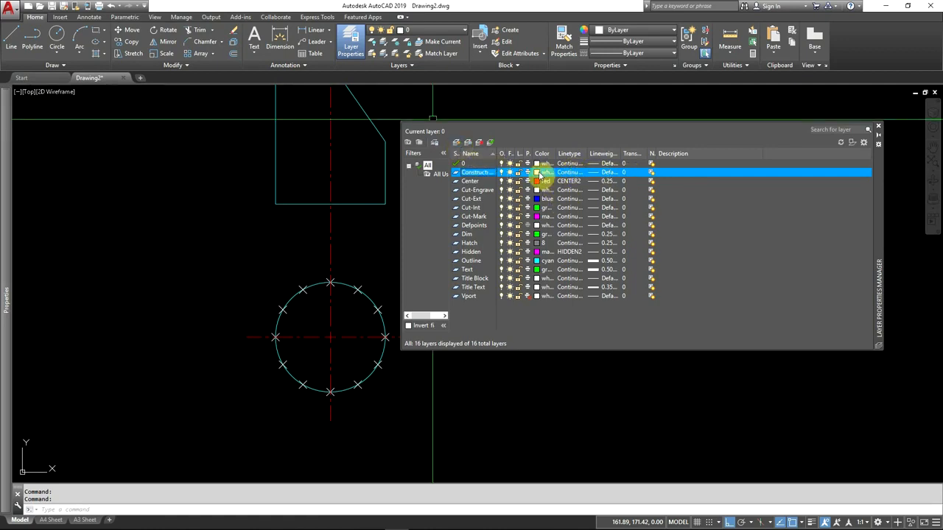
pyautogui.click(540, 173)
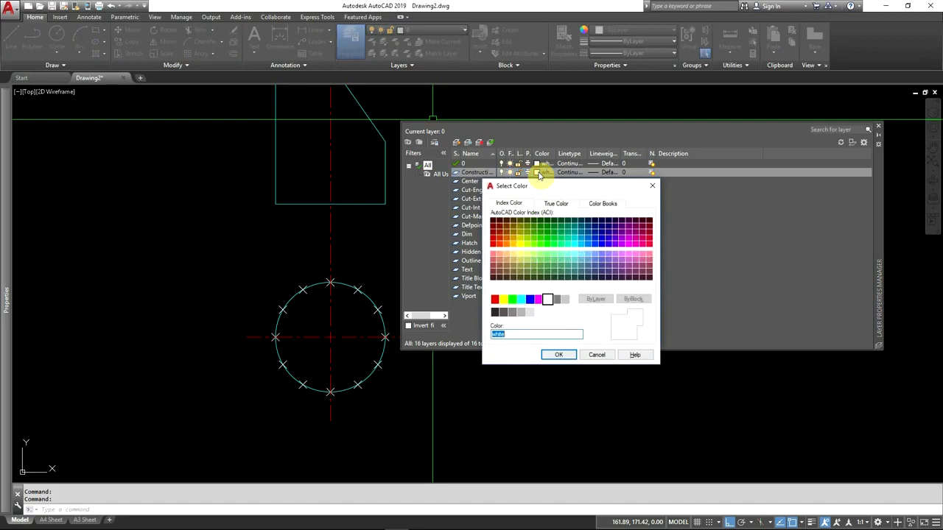
pyautogui.click(567, 300)
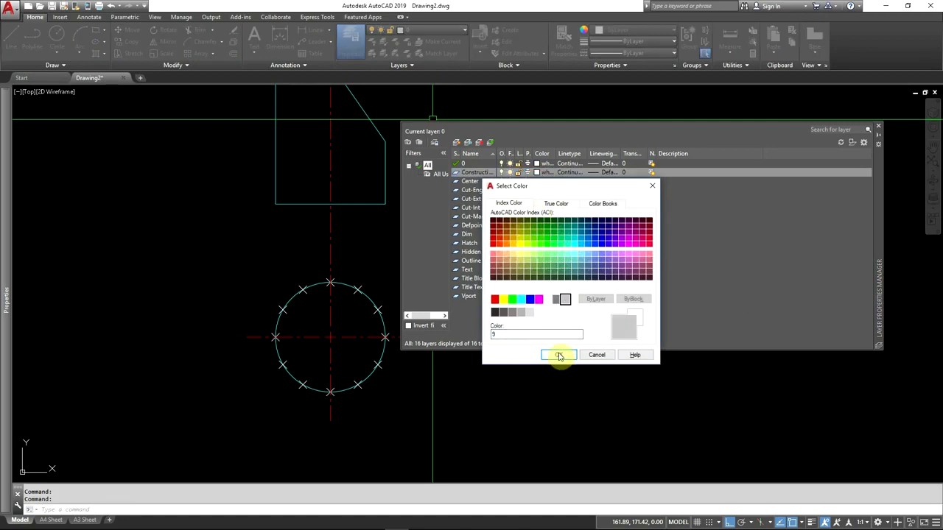
pyautogui.click(560, 356)
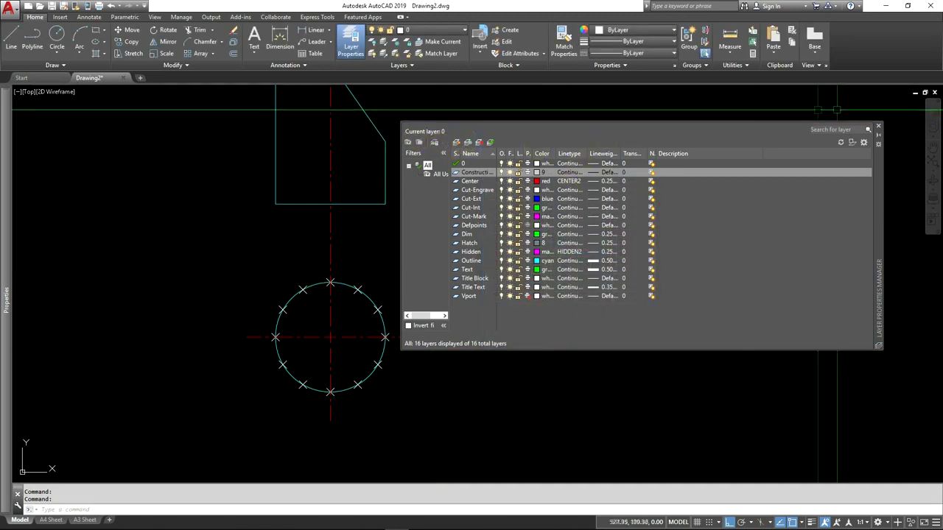
pyautogui.click(879, 126)
# Step: Assign the division points around the circle to the Construction layer and clear the selection
pyautogui.click(266, 253)
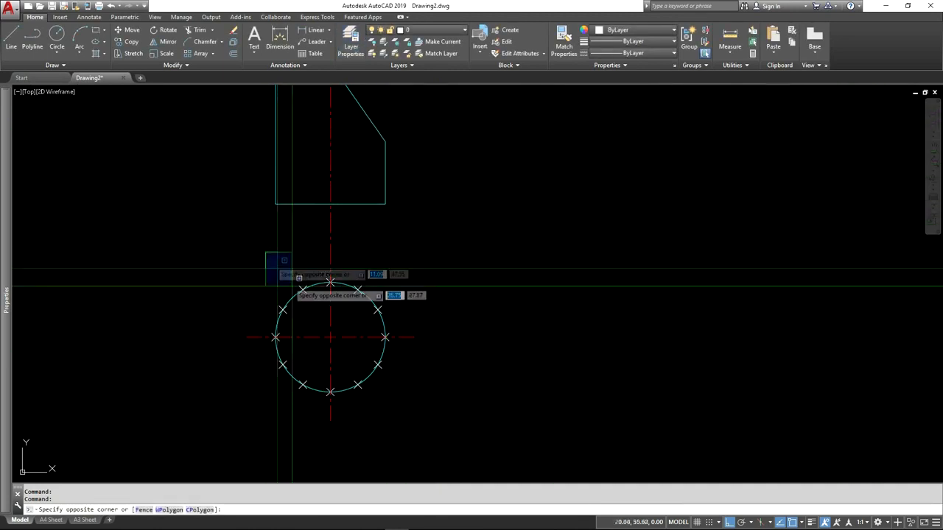
pyautogui.click(405, 386)
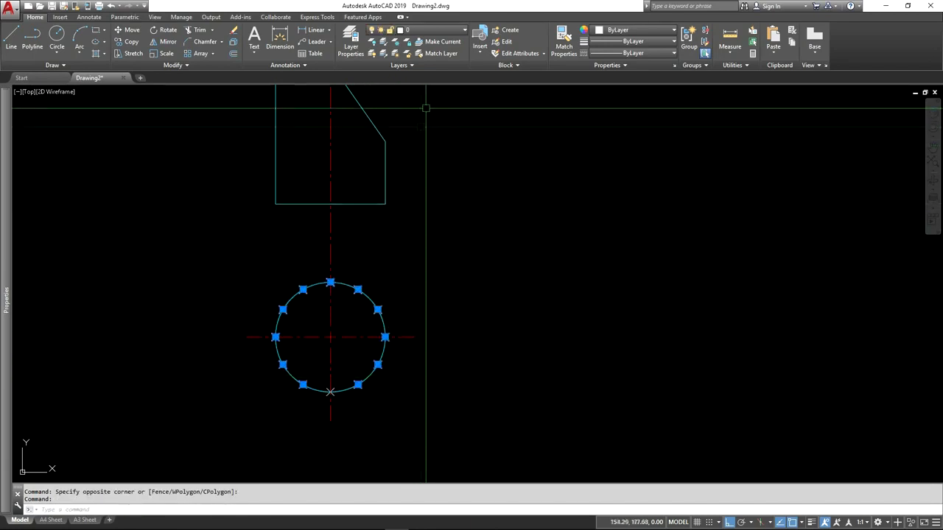
pyautogui.click(423, 32)
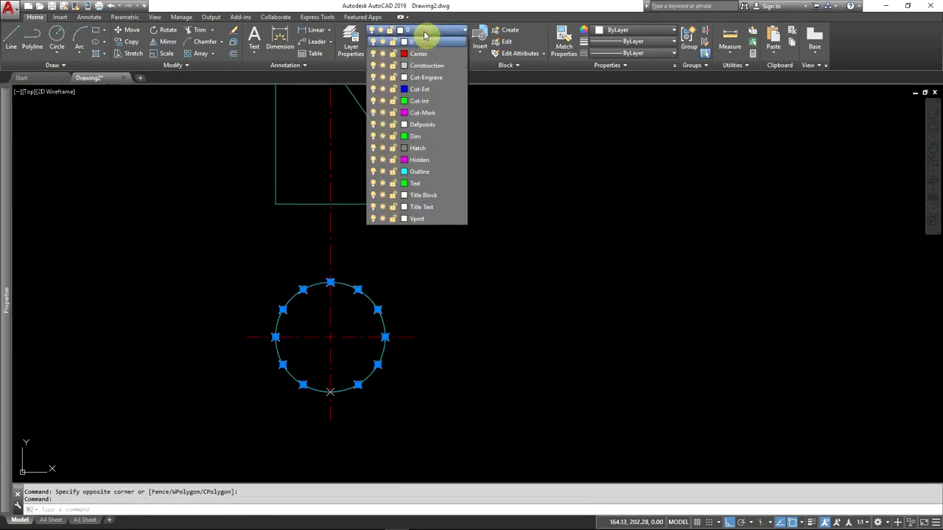
pyautogui.click(440, 66)
pyautogui.press('Escape')
pyautogui.press('Escape')
# Step: Draw vertical projection lines from the two upper division points on the circle's right half up past the elevation
pyautogui.scroll(-2, 316, 298)
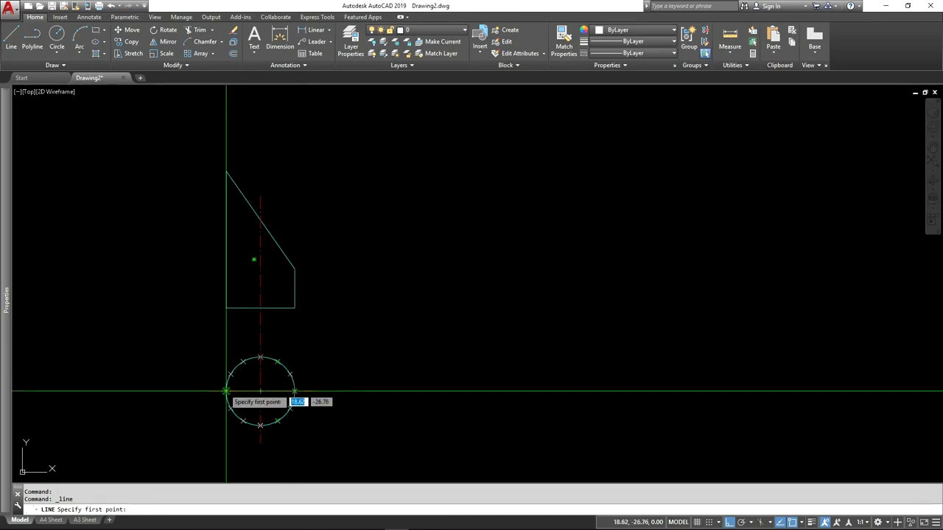
pyautogui.click(291, 374)
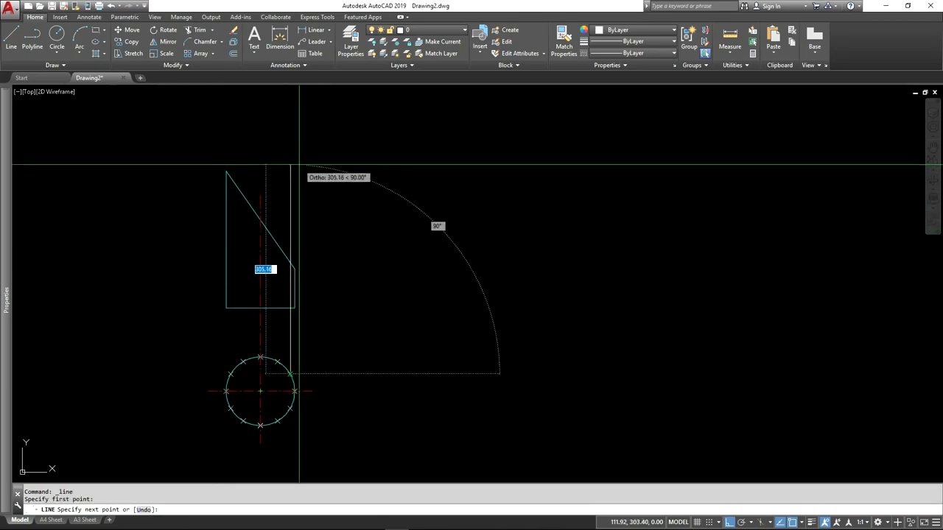
pyautogui.click(299, 139)
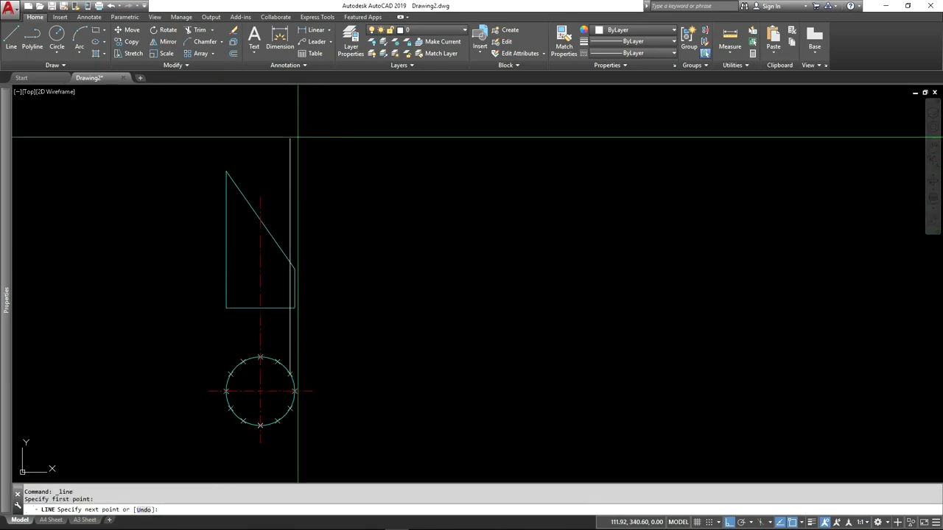
pyautogui.press('Return')
pyautogui.press('Return')
pyautogui.click(278, 363)
pyautogui.click(273, 119)
pyautogui.press('Return')
pyautogui.press('Return')
# Step: Draw vertical projection lines from the two upper division points on the circle's left half up past the elevation
pyautogui.click(243, 362)
pyautogui.click(243, 119)
pyautogui.press('Return')
pyautogui.press('Return')
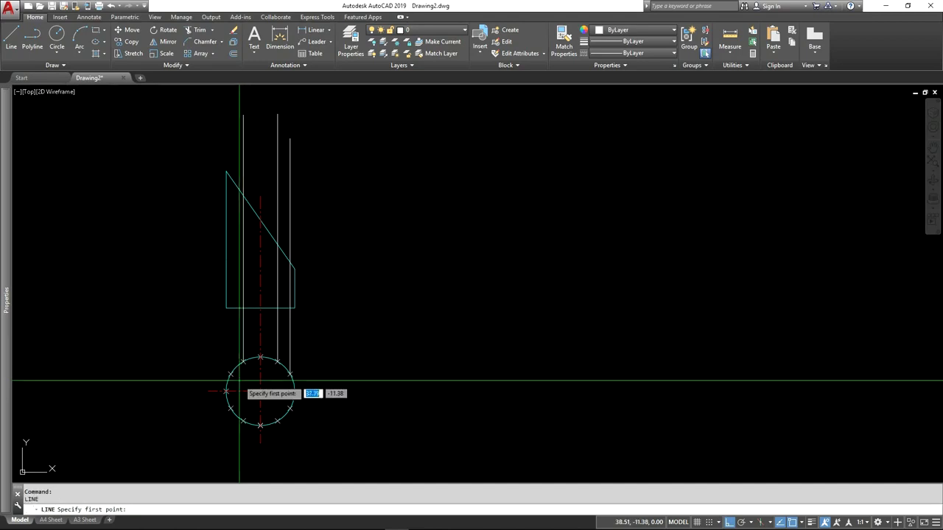
pyautogui.click(230, 373)
pyautogui.click(230, 119)
pyautogui.press('Return')
# Step: Assign the four vertical projection lines to the Construction layer
pyautogui.click(343, 120)
pyautogui.click(196, 147)
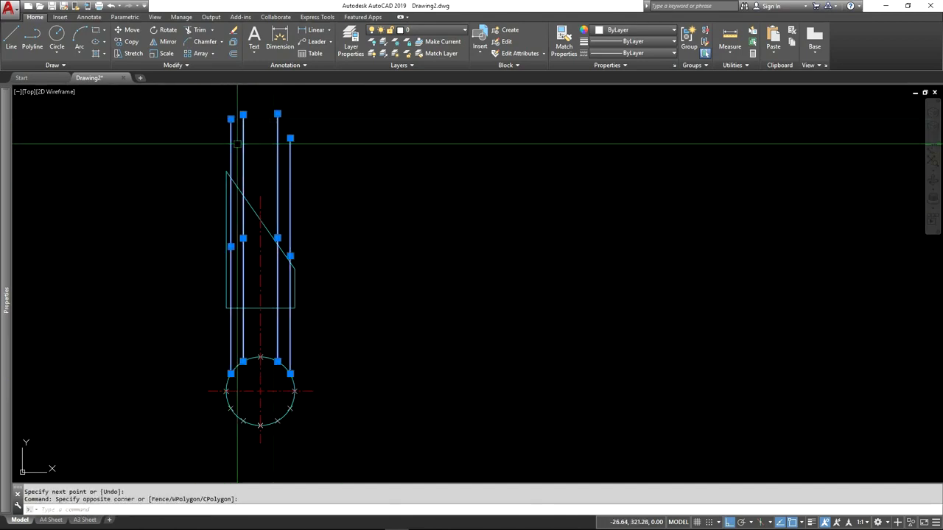
pyautogui.click(427, 29)
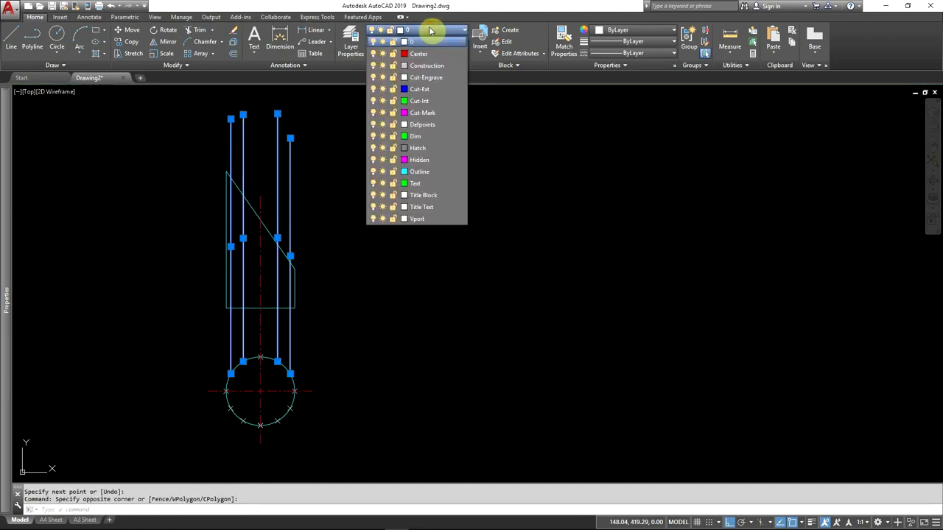
pyautogui.click(432, 68)
# Step: Set the Construction layer's linetype to HIDDEN2 in the layer properties
pyautogui.click(352, 49)
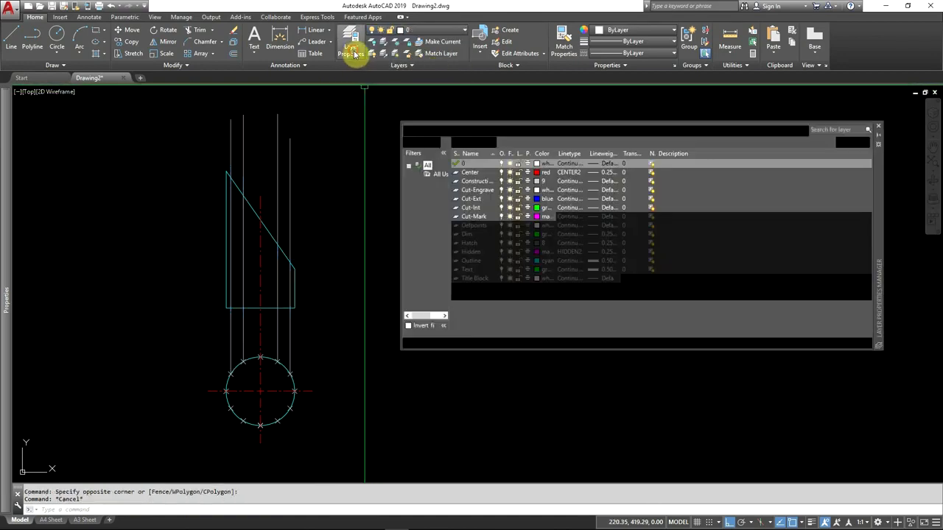
pyautogui.click(577, 182)
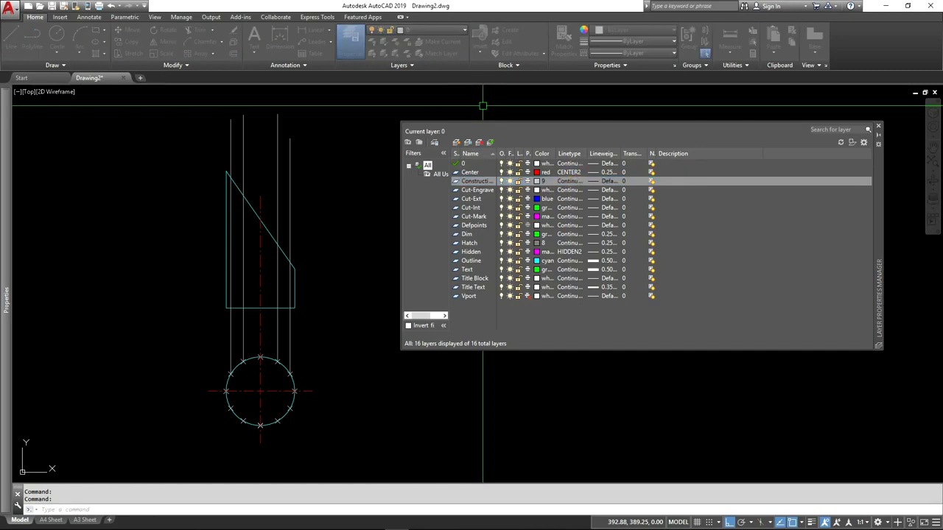
pyautogui.moveTo(216, 246); pyautogui.dragTo(219, 212)
pyautogui.click(160, 270)
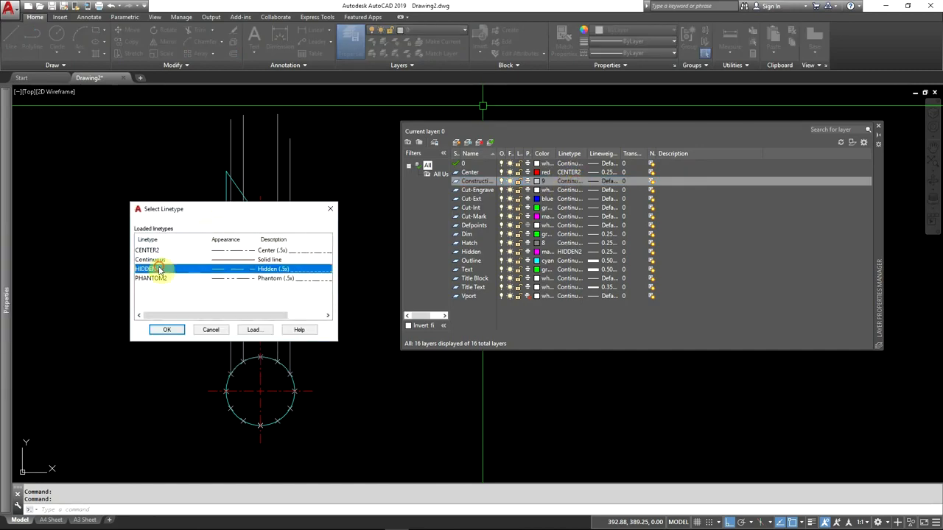
pyautogui.click(168, 331)
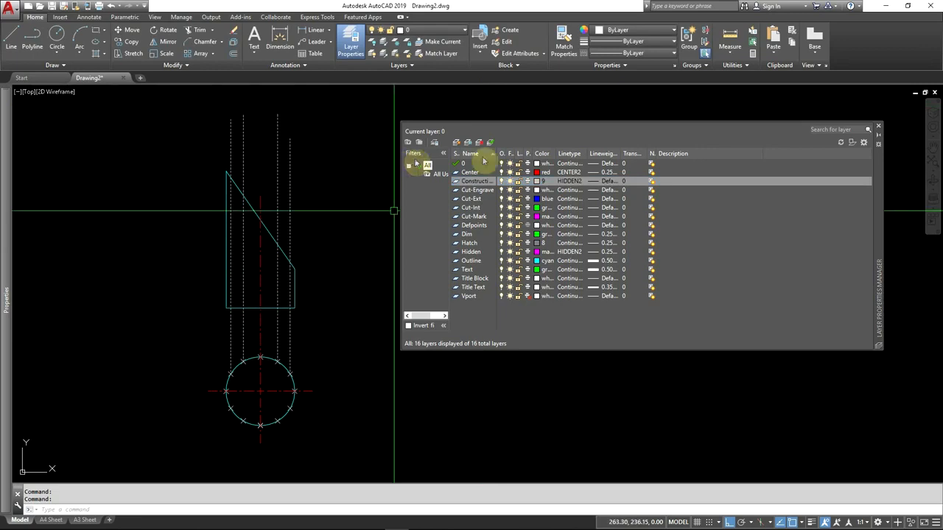
pyautogui.click(879, 129)
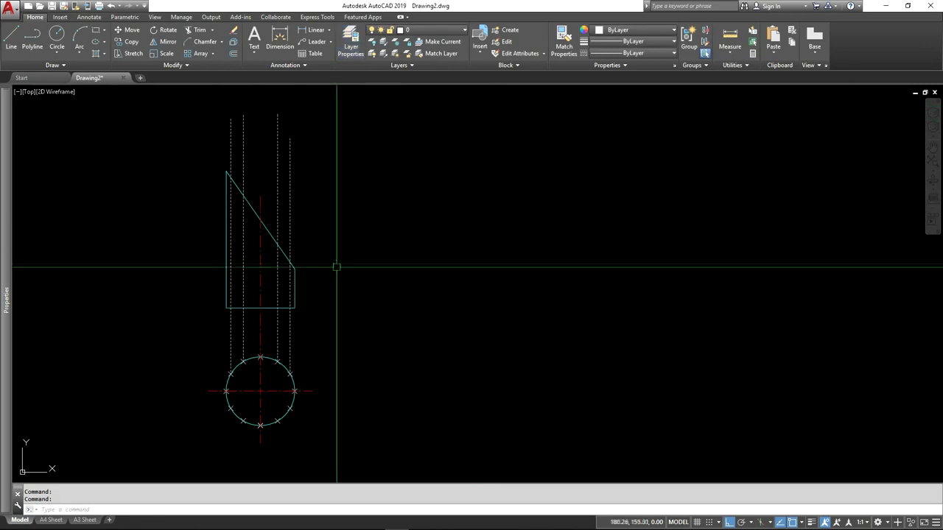
# Step: Trim the four vertical projection lines above the elevation's sloped edge, using that edge as the cutting edge
pyautogui.scroll(2, 249, 318)
pyautogui.scroll(-2, 274, 338)
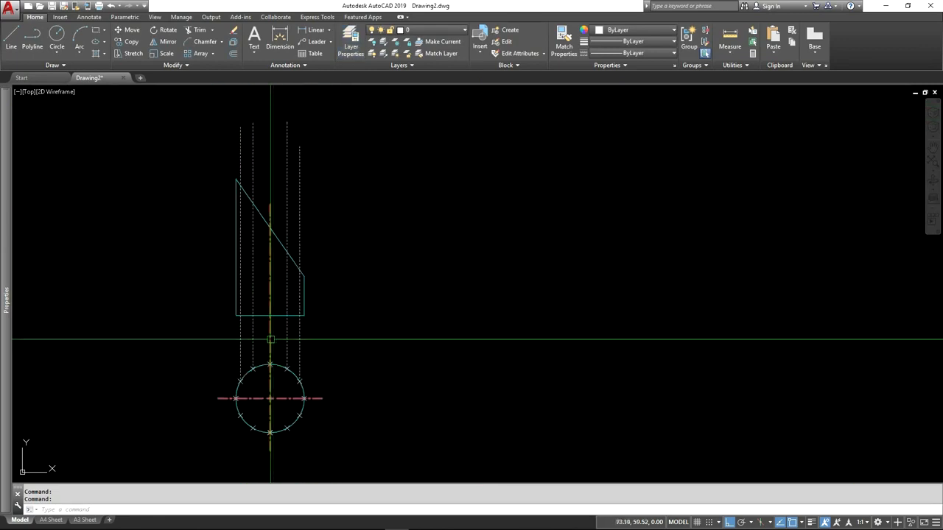
pyautogui.moveTo(384, 331); pyautogui.dragTo(358, 319, button='middle')
pyautogui.press('Escape')
pyautogui.press('Escape')
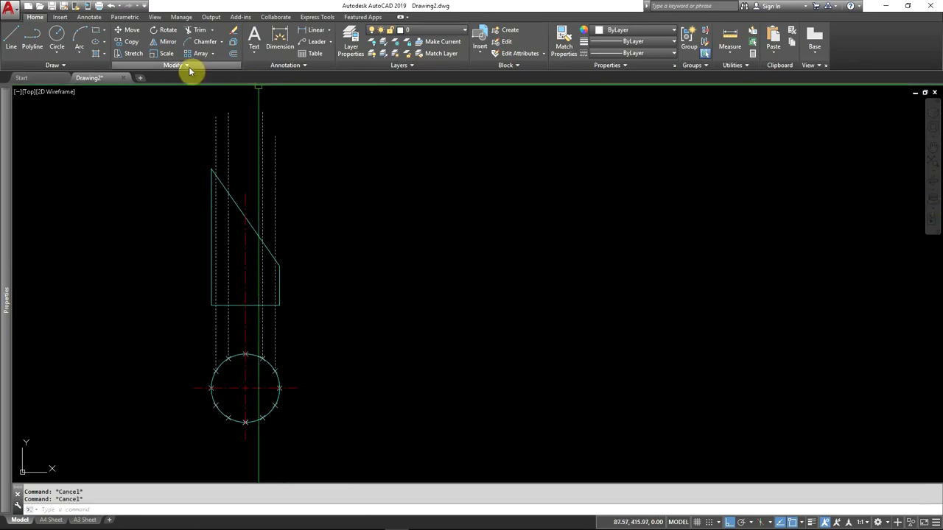
pyautogui.click(200, 33)
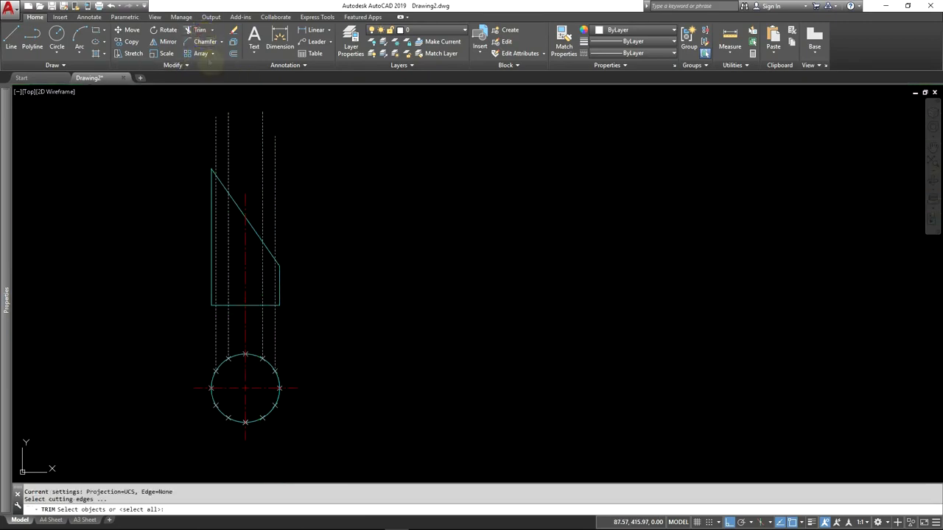
pyautogui.click(238, 209)
pyautogui.press('Return')
pyautogui.click(294, 142)
pyautogui.click(195, 156)
pyautogui.press('Return')
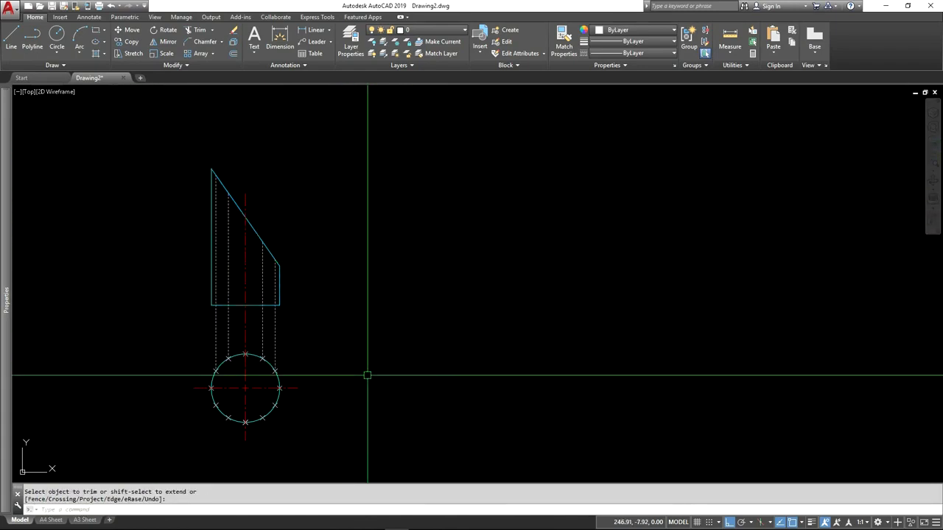
# Step: Switch to the CAD-GEO_DEV PDF in Acrobat Reader, examine the layout of the projection lines and development, and return to the AutoCAD drawing
pyautogui.moveTo(383, 400); pyautogui.dragTo(370, 381, button='middle')
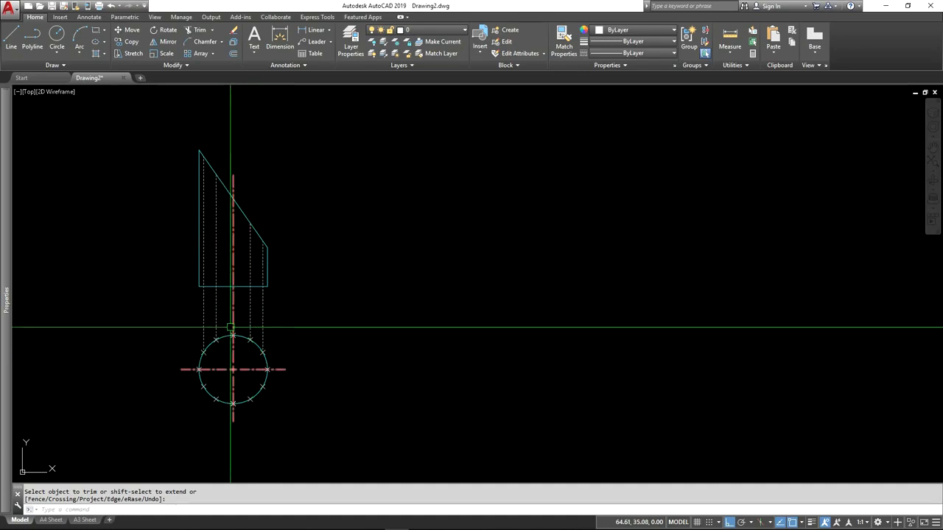
pyautogui.hotkey('alt', 'Tab')
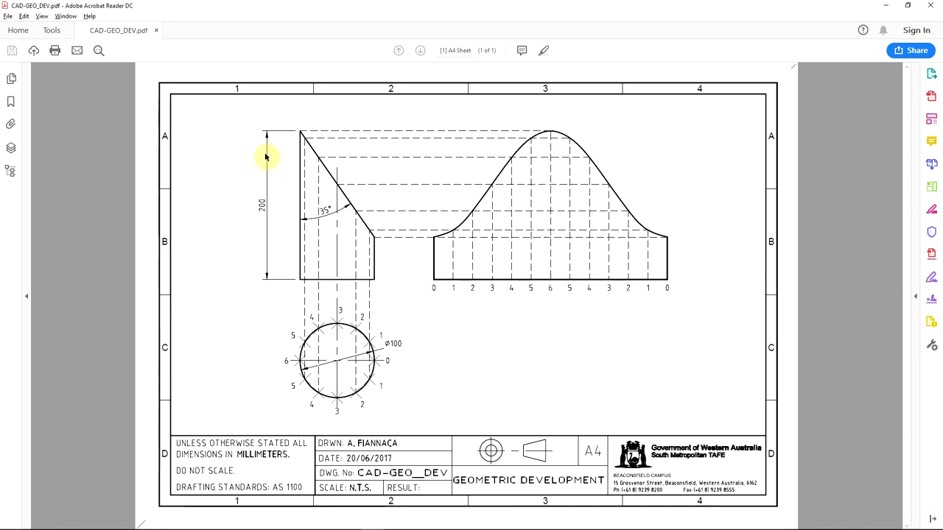
pyautogui.hotkey('alt', 'Tab')
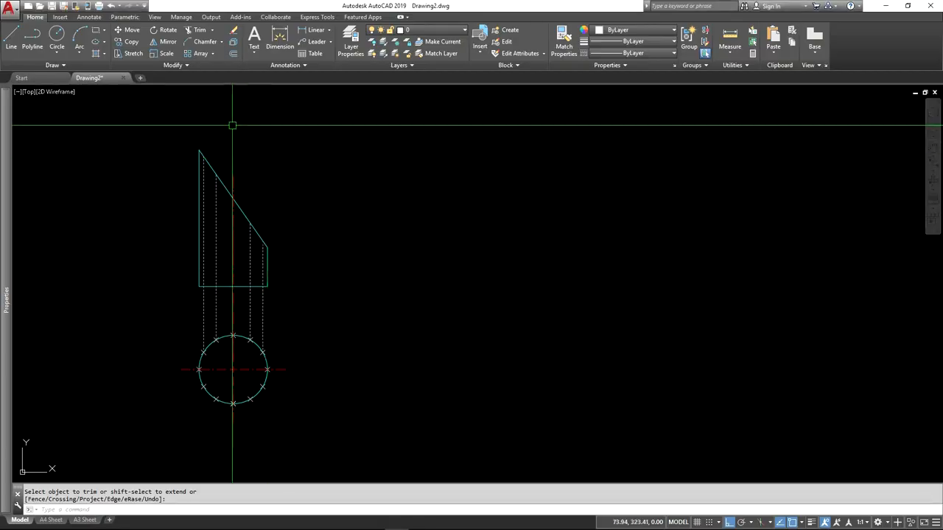
# Step: Draw a 314.159 long horizontal line for the development, aligned with the elevation's base and to the elevation's right
pyautogui.click(12, 40)
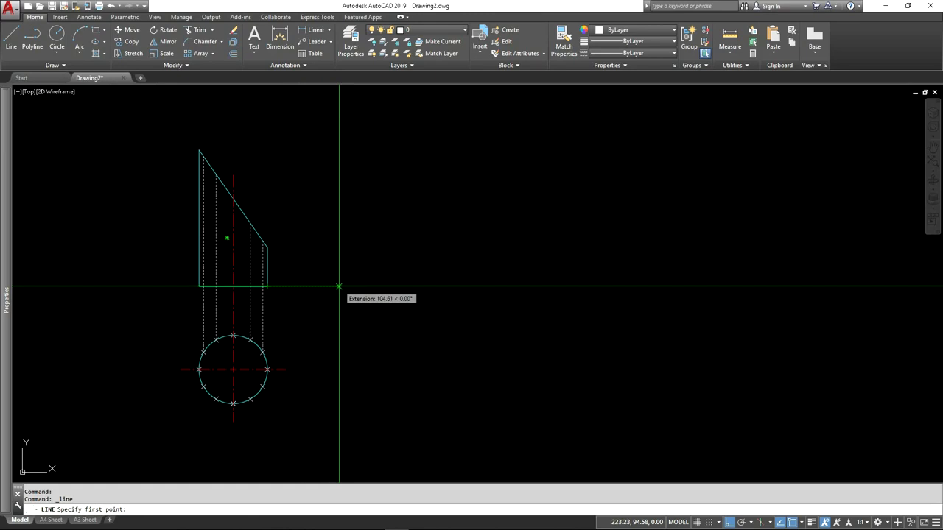
pyautogui.click(339, 286)
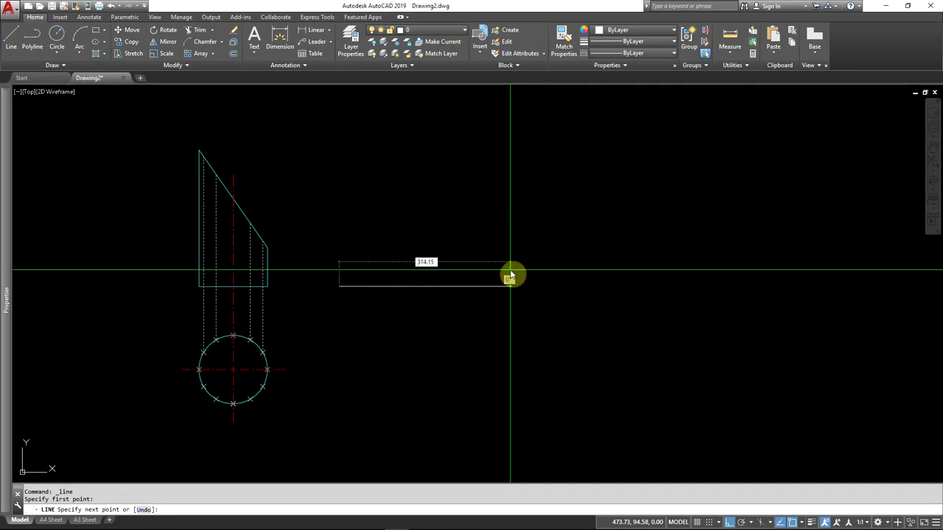
pyautogui.press('Return')
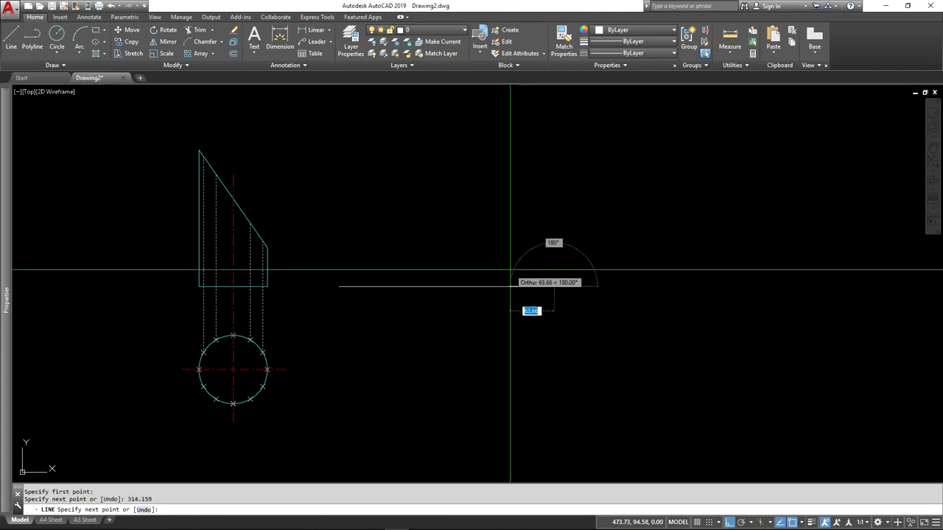
pyautogui.press('Return')
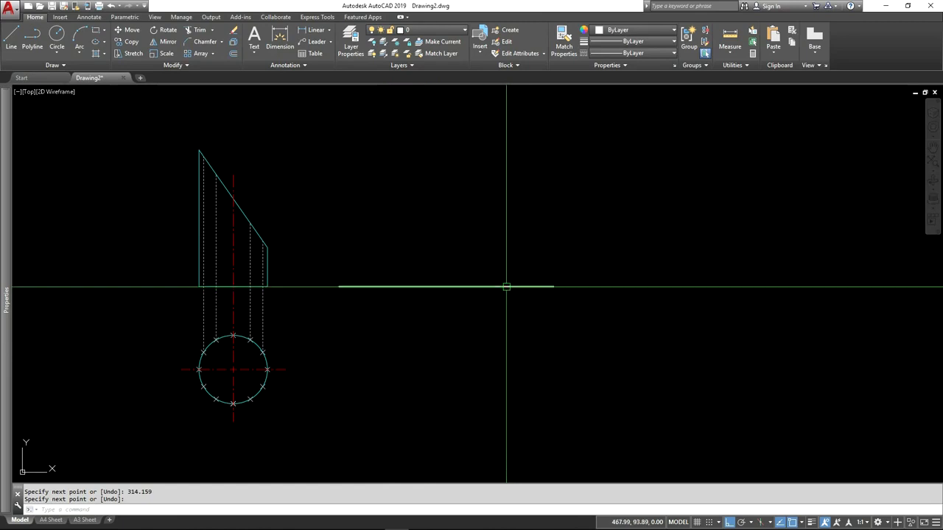
# Step: Check the circumference of the plan-view circle in its quick properties, and deselect the circle
pyautogui.scroll(4, 263, 394)
pyautogui.click(362, 323)
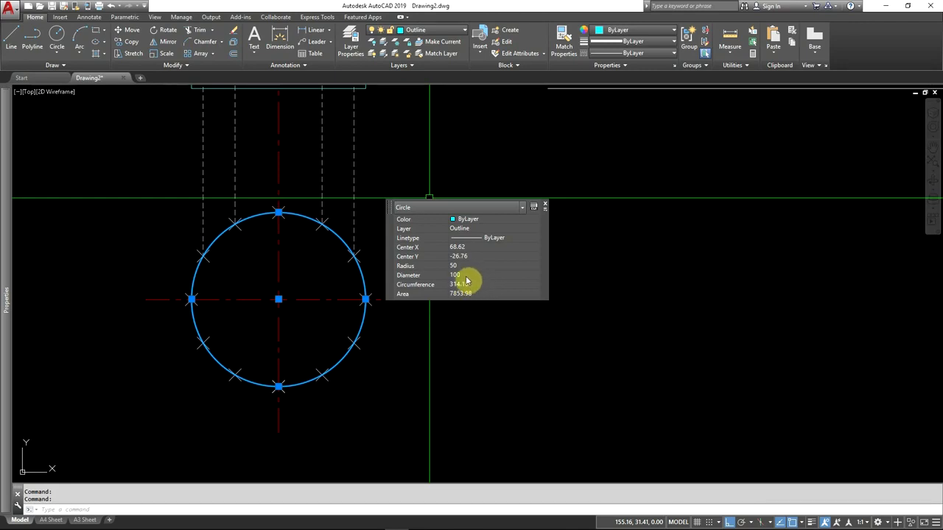
pyautogui.click(545, 207)
pyautogui.scroll(-4, 366, 337)
pyautogui.moveTo(366, 337); pyautogui.dragTo(323, 360, button='middle')
pyautogui.press('Escape')
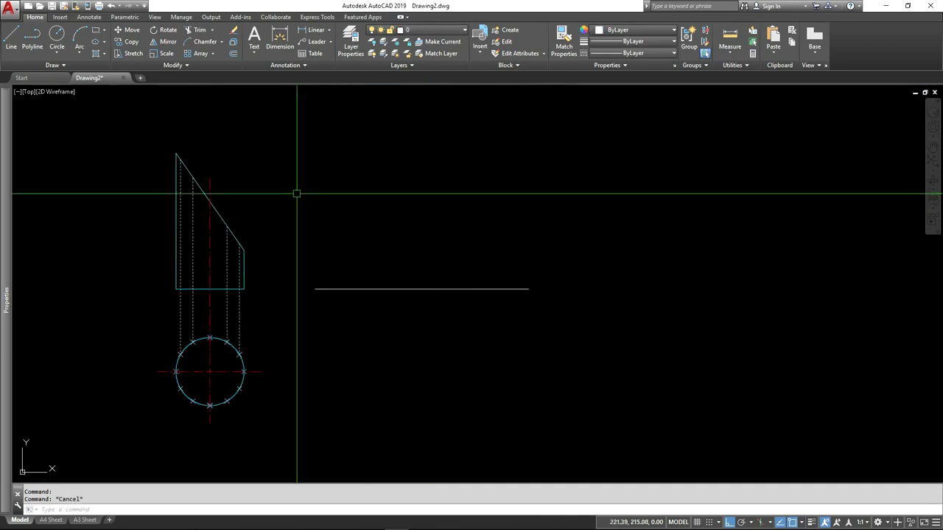
# Step: Draw a 200 long vertical line up from the development baseline's left end, level with the elevation's highest point
pyautogui.click(11, 43)
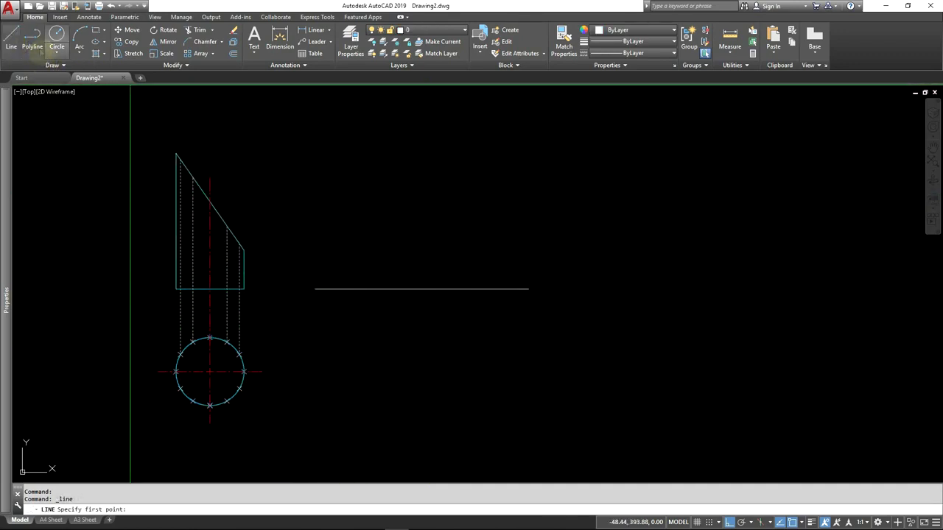
pyautogui.click(315, 289)
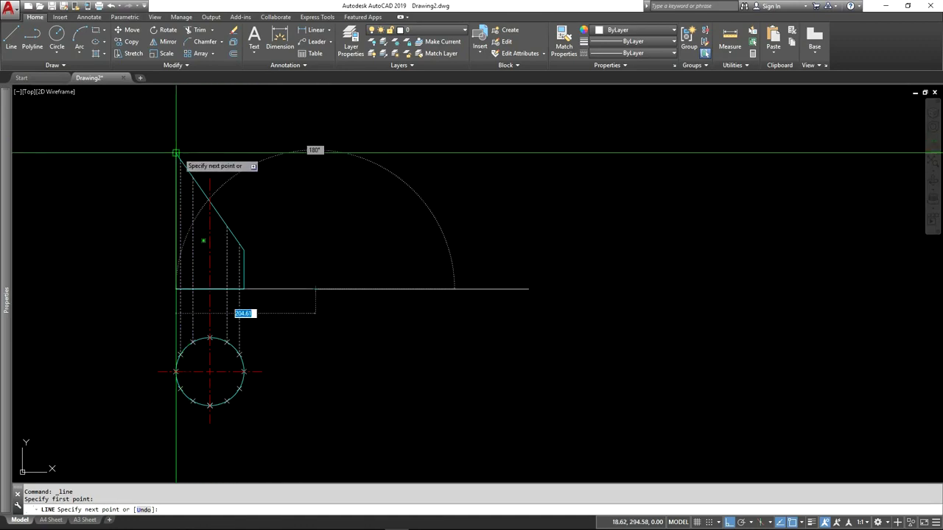
pyautogui.click(316, 153)
pyautogui.press('Return')
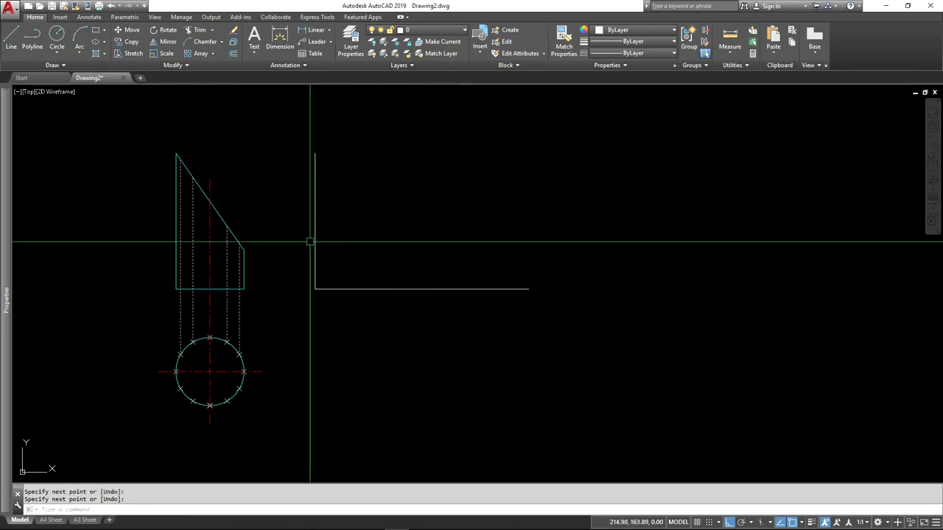
# Step: Assign the development's vertical line to the Construction layer
pyautogui.click(370, 237)
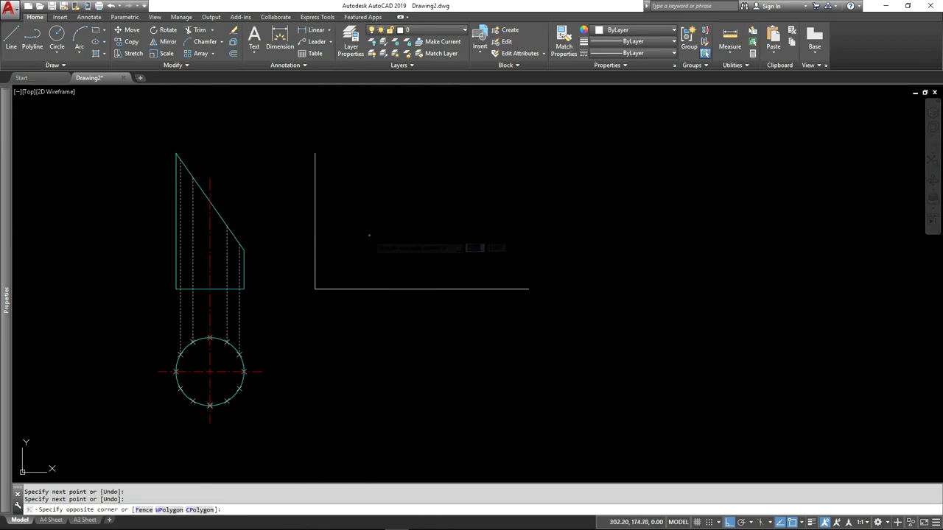
pyautogui.click(311, 244)
pyautogui.click(433, 30)
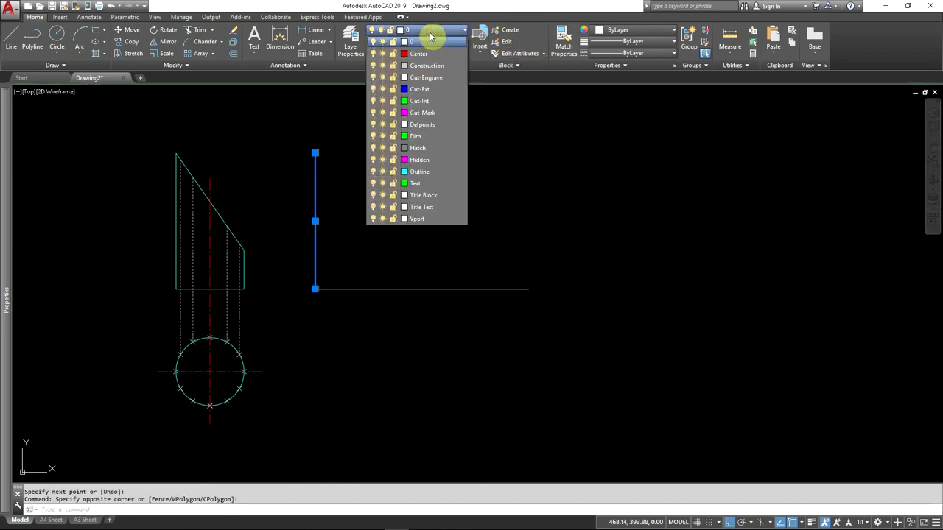
pyautogui.click(425, 77)
pyautogui.press('Escape')
# Step: Assign the development's horizontal baseline to the Outline layer
pyautogui.click(413, 288)
pyautogui.click(432, 30)
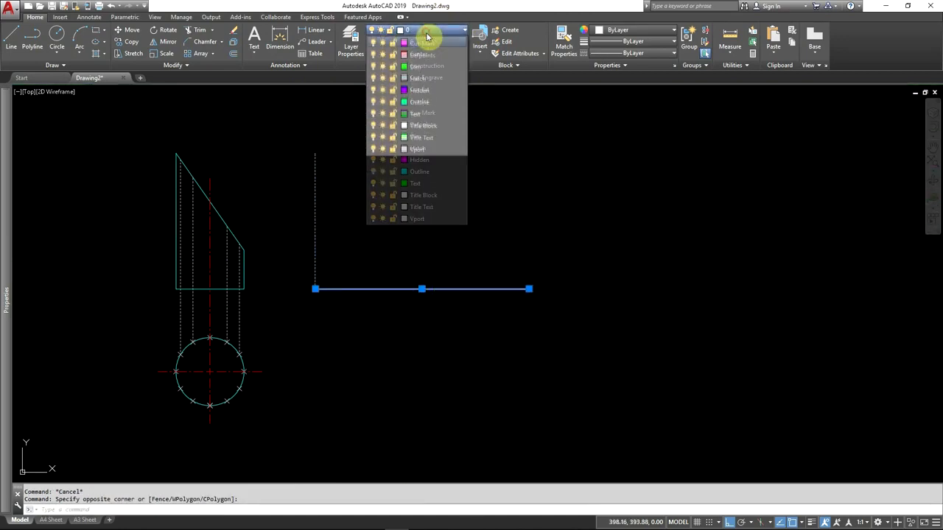
pyautogui.click(420, 171)
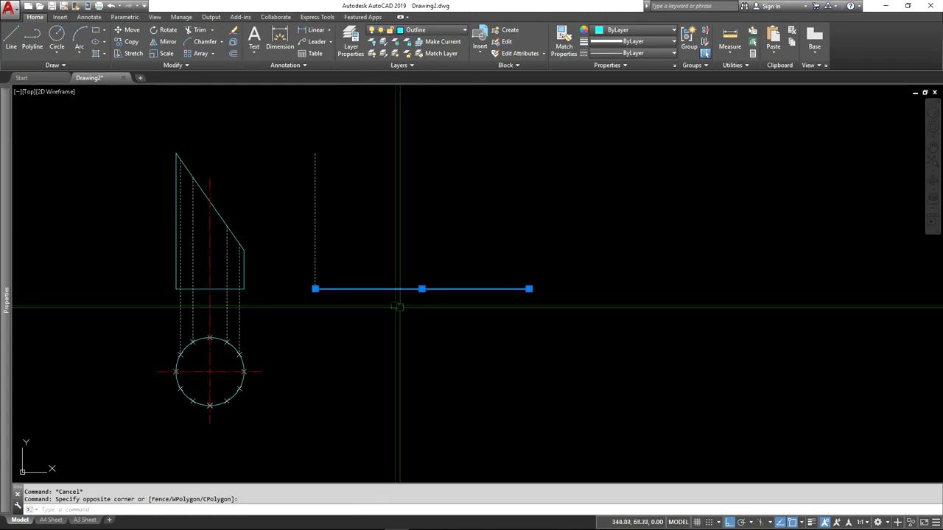
pyautogui.press('Escape')
# Step: Examine the division points on the plan circle in relation to the development's baseline and vertical line
pyautogui.moveTo(383, 200); pyautogui.dragTo(370, 213, button='middle')
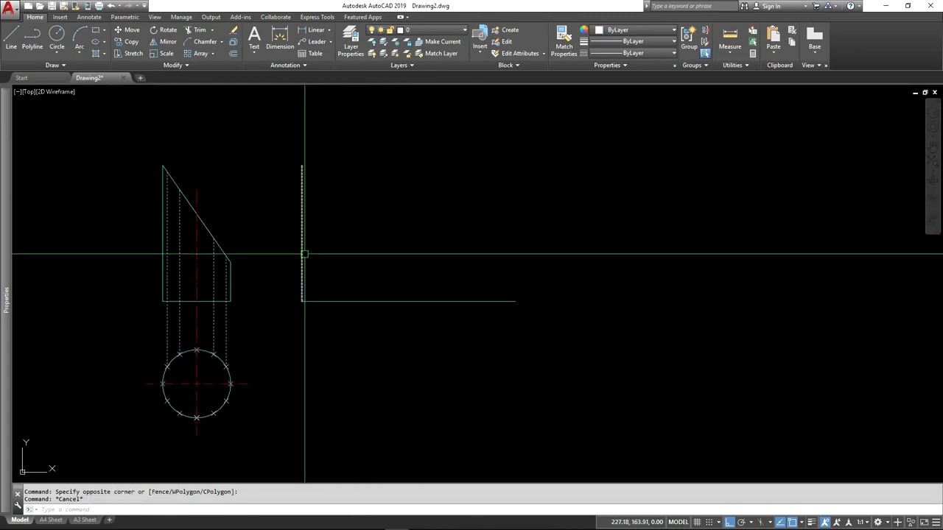
pyautogui.scroll(5, 219, 395)
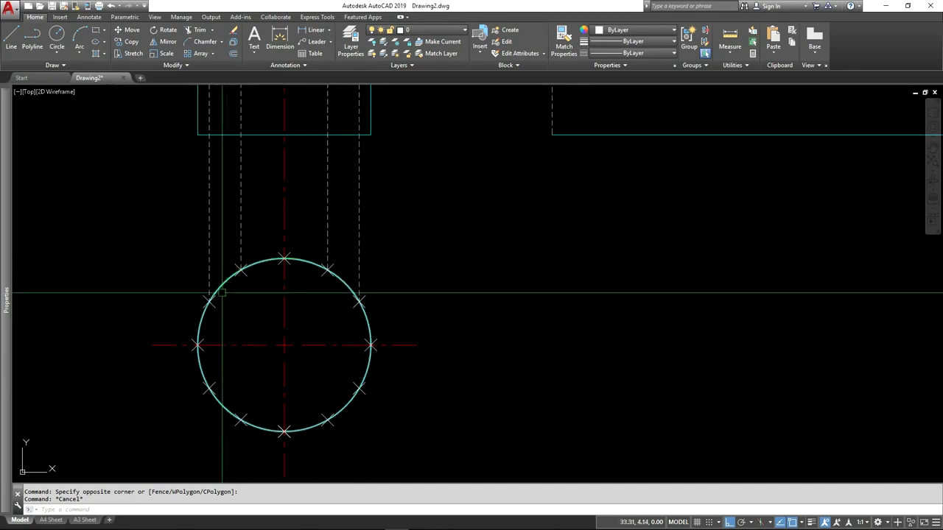
pyautogui.scroll(-2, 120, 344)
pyautogui.moveTo(422, 234); pyautogui.dragTo(304, 299, button='middle')
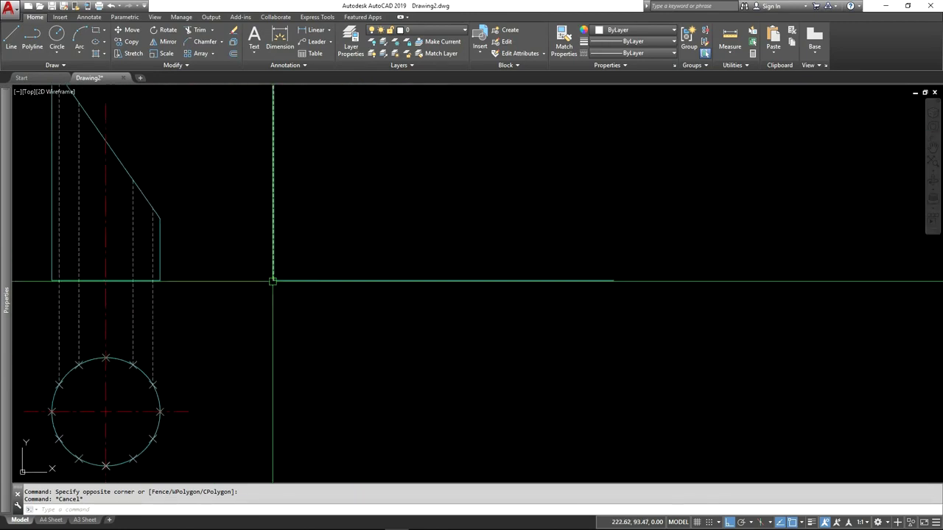
pyautogui.scroll(-3, 238, 324)
pyautogui.scroll(4, 211, 354)
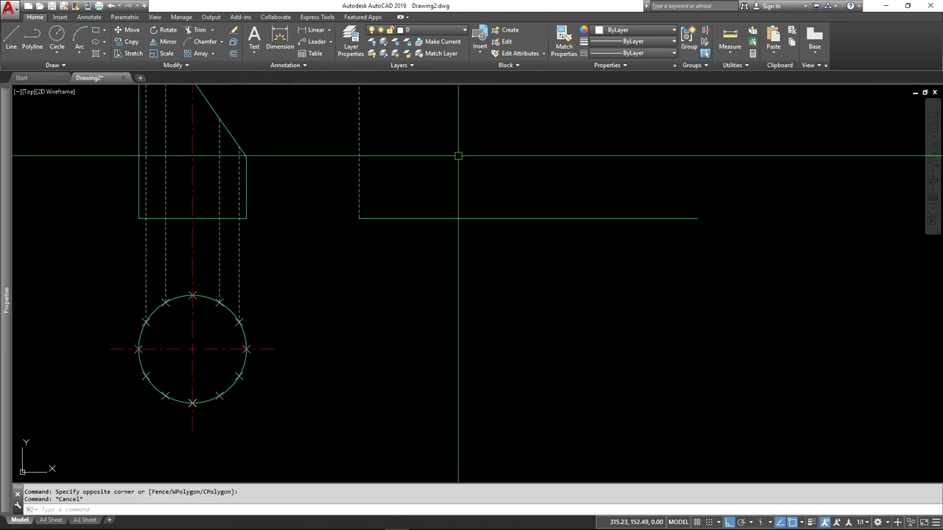
pyautogui.moveTo(462, 263); pyautogui.dragTo(420, 360, button='middle')
pyautogui.scroll(-2, 377, 347)
pyautogui.moveTo(368, 344); pyautogui.dragTo(354, 311, button='middle')
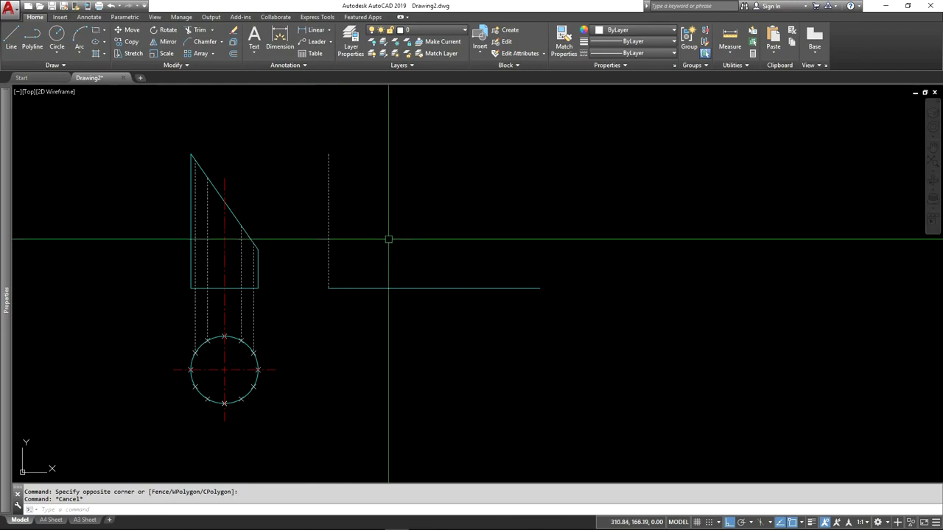
# Step: Copy the development's vertical line from its lower end as an array of 13 items, fitted to the baseline's right end
pyautogui.scroll(2, 412, 212)
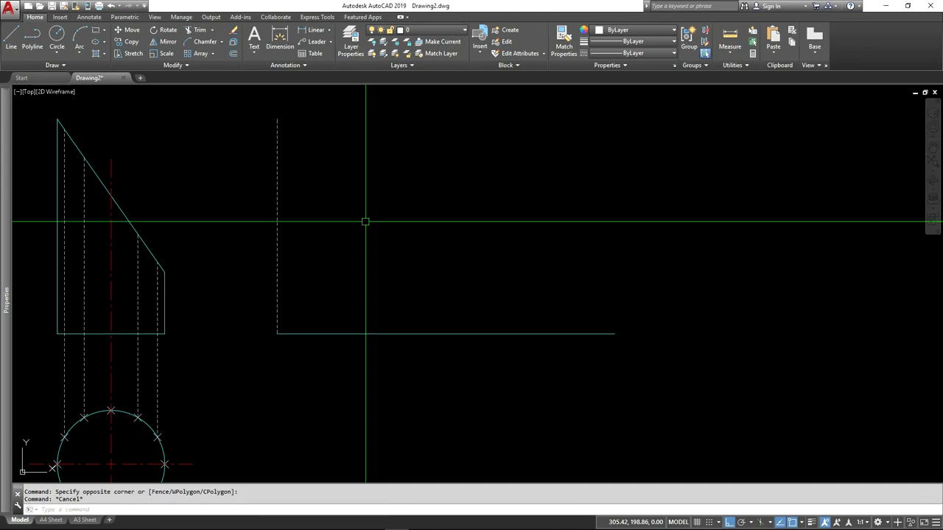
pyautogui.click(132, 43)
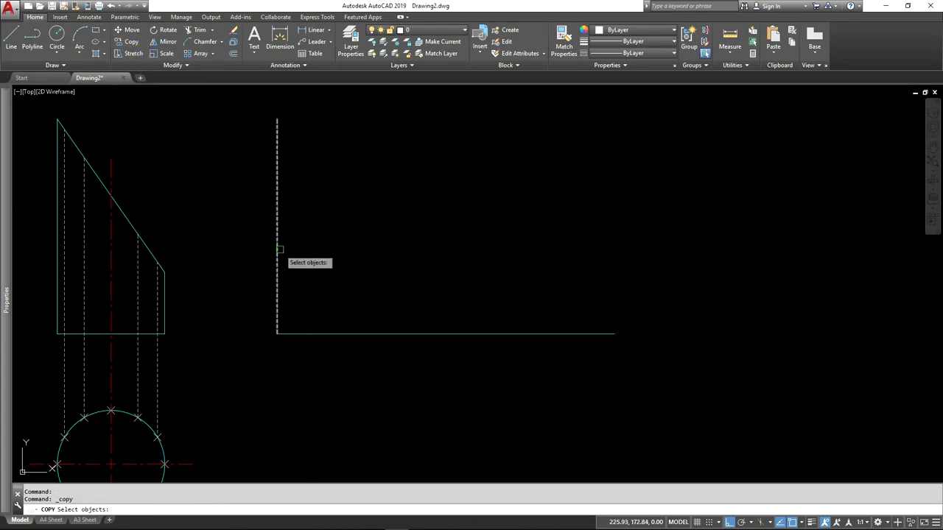
pyautogui.press('Return')
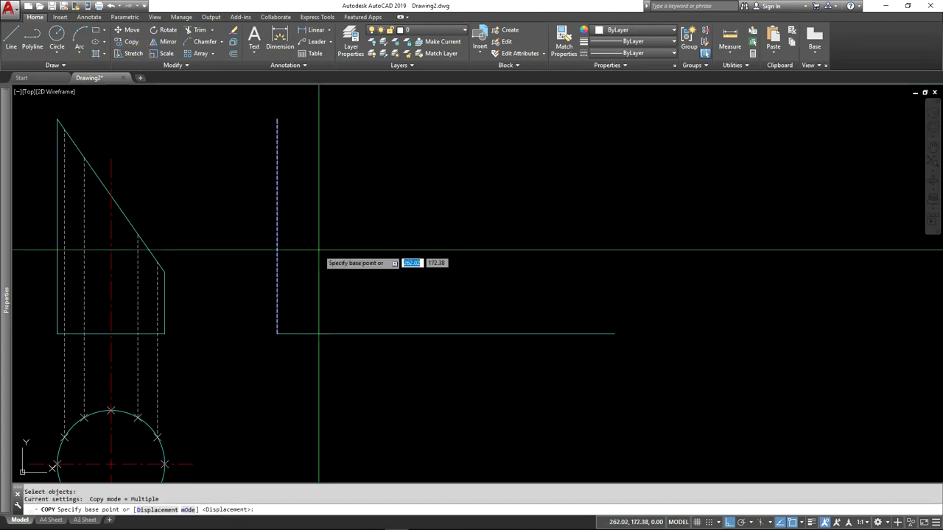
pyautogui.click(277, 334)
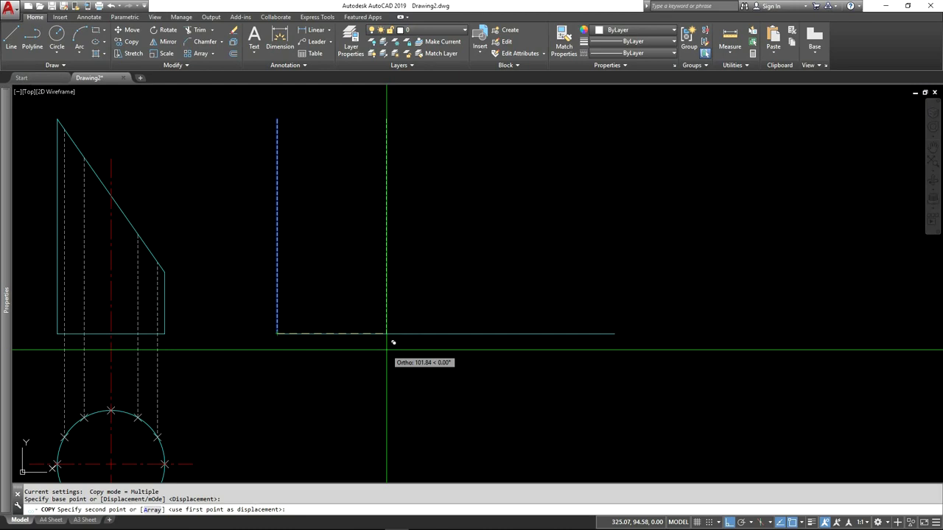
pyautogui.click(153, 511)
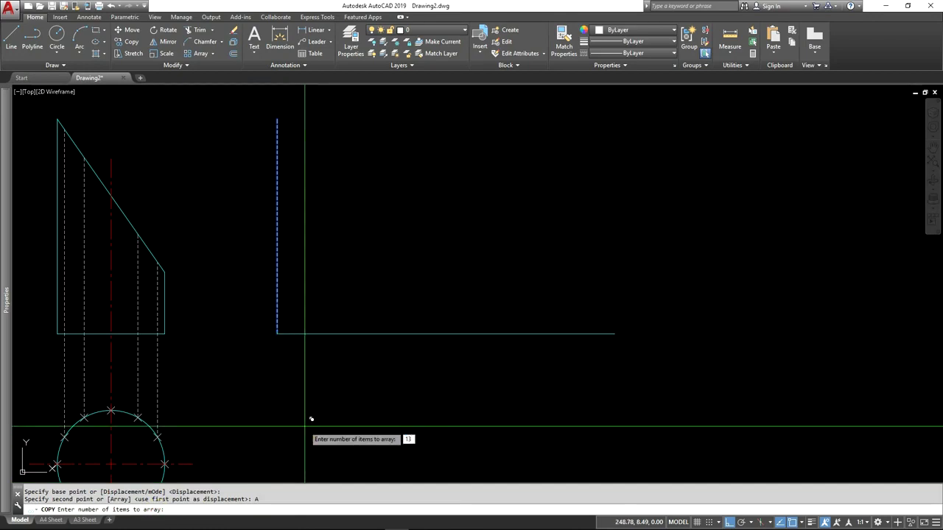
pyautogui.press('Return')
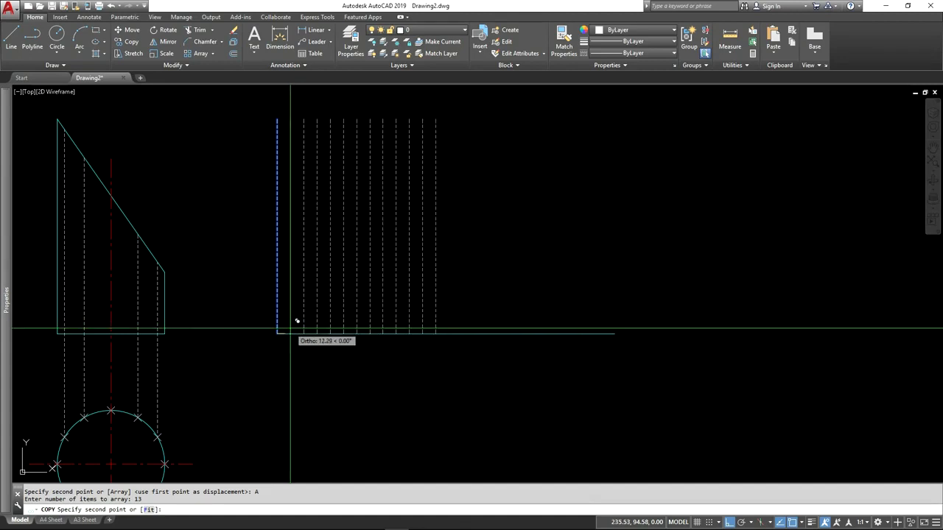
pyautogui.click(148, 509)
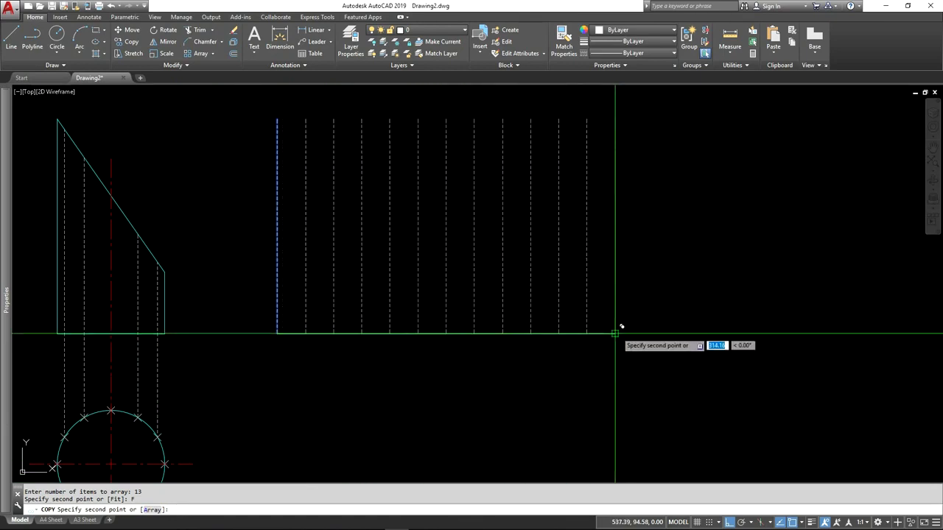
pyautogui.click(615, 334)
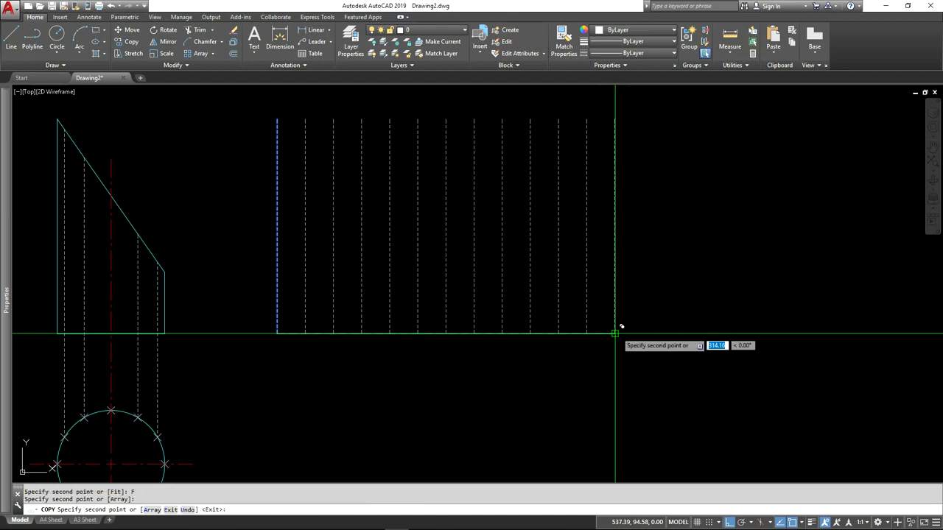
pyautogui.scroll(-2, 510, 392)
pyautogui.moveTo(511, 392); pyautogui.dragTo(400, 368, button='middle')
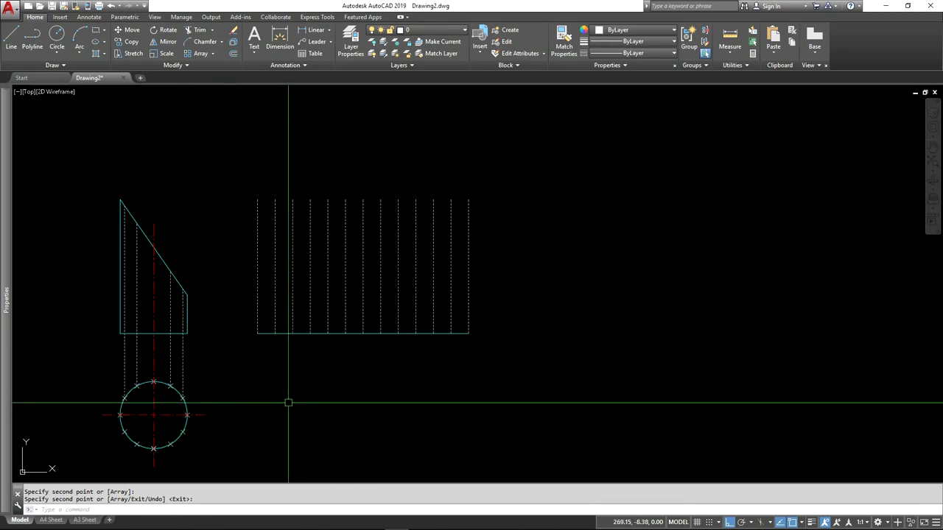
# Step: Switch to the CAD-GEO_DEV PDF in Acrobat Reader, examine the horizontal projection lines and development curve, and return to the AutoCAD drawing
pyautogui.moveTo(274, 314); pyautogui.dragTo(259, 302, button='middle')
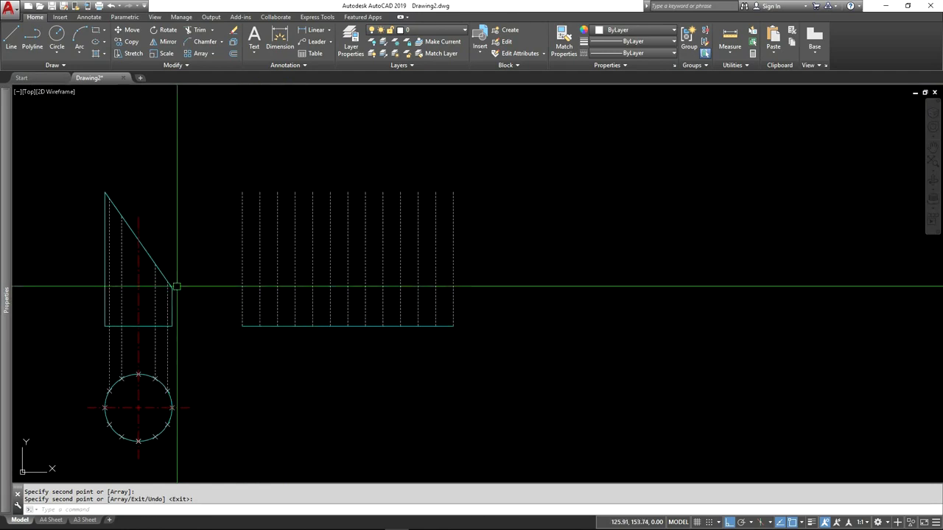
pyautogui.hotkey('alt', 'Tab')
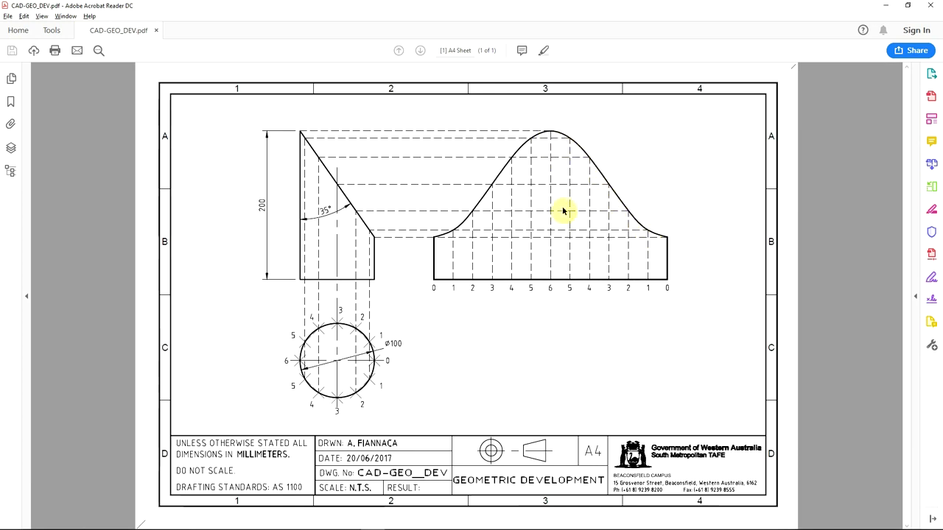
pyautogui.hotkey('alt', 'Tab')
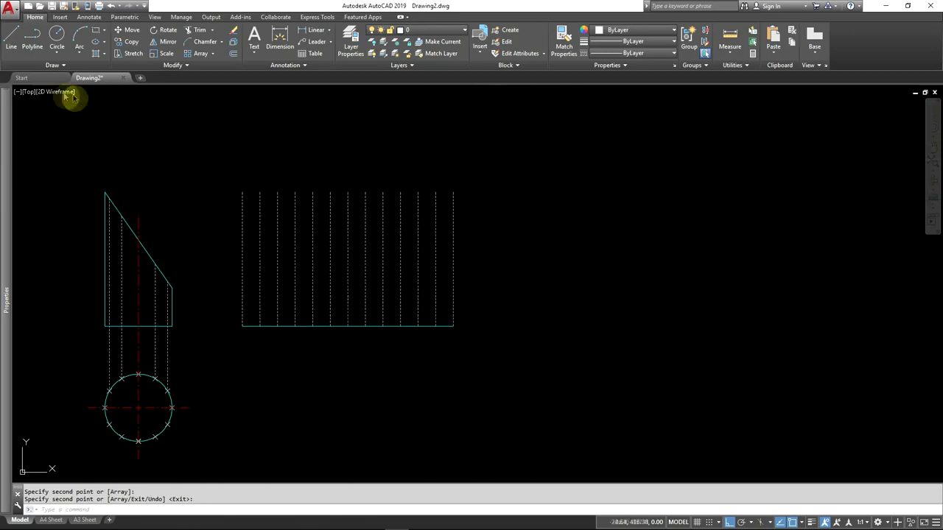
# Step: On the Construction layer, draw a horizontal line from the lower end of the elevation's sloping cut to the development's rightmost vertical line
pyautogui.click(438, 31)
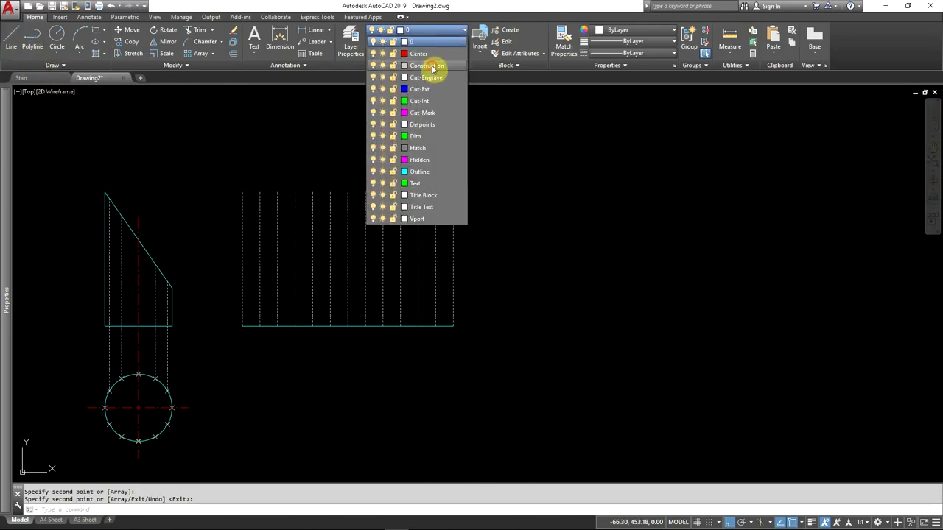
pyautogui.click(431, 66)
pyautogui.click(14, 40)
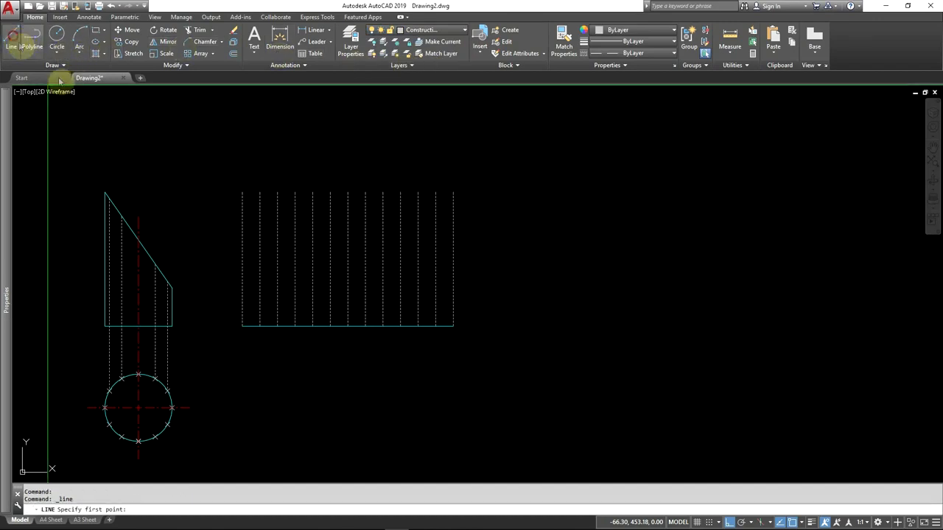
pyautogui.moveTo(170, 312); pyautogui.dragTo(265, 274, button='middle')
pyautogui.scroll(2, 256, 255)
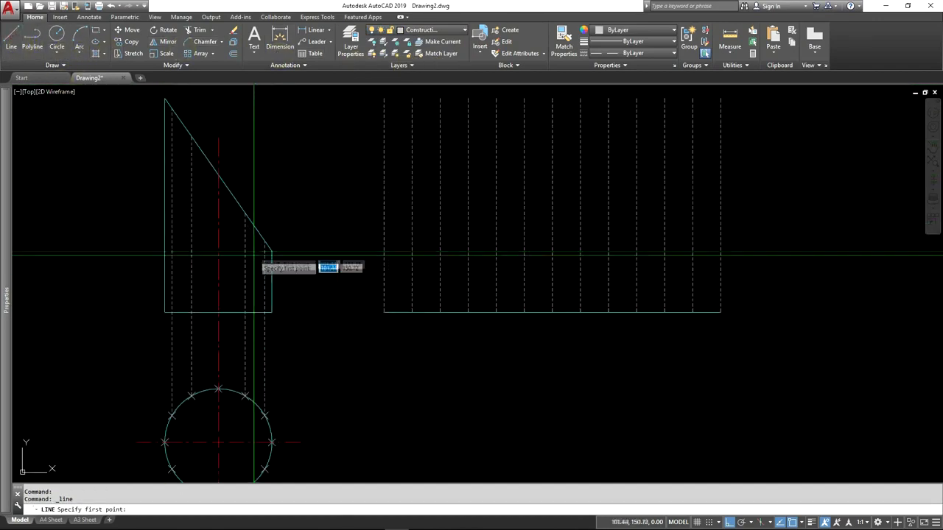
pyautogui.click(272, 252)
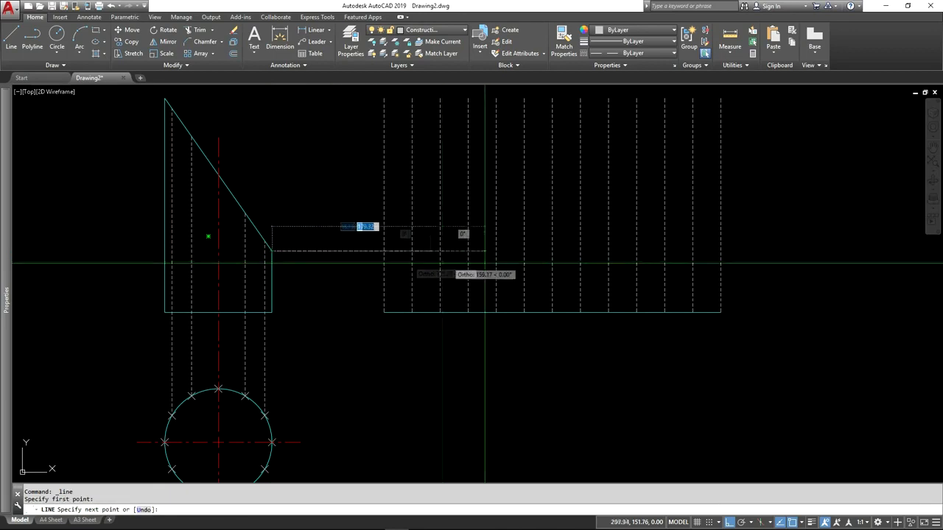
pyautogui.click(721, 252)
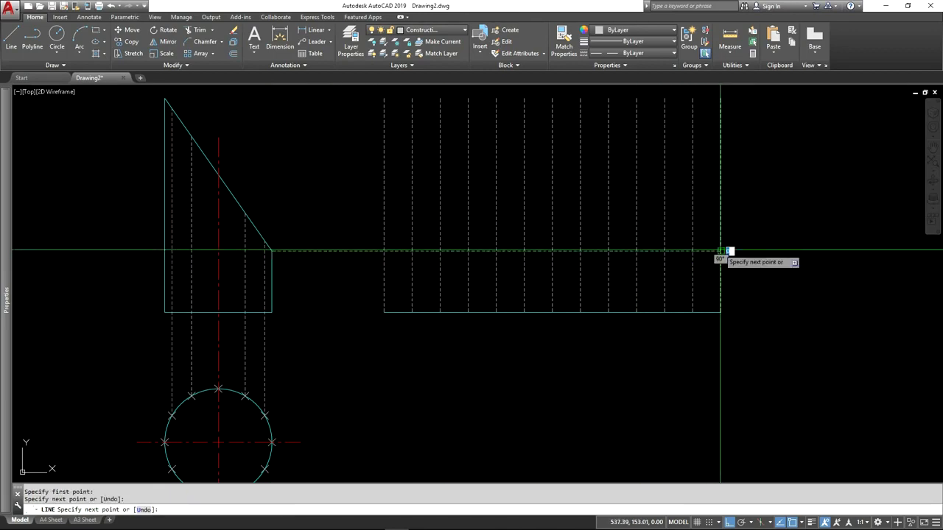
pyautogui.moveTo(716, 210)
pyautogui.mouseDown(button='middle')
pyautogui.moveTo(690, 253)
pyautogui.moveTo(700, 264)
pyautogui.mouseUp(button='middle')
pyautogui.press('Return')
pyautogui.press('Return')
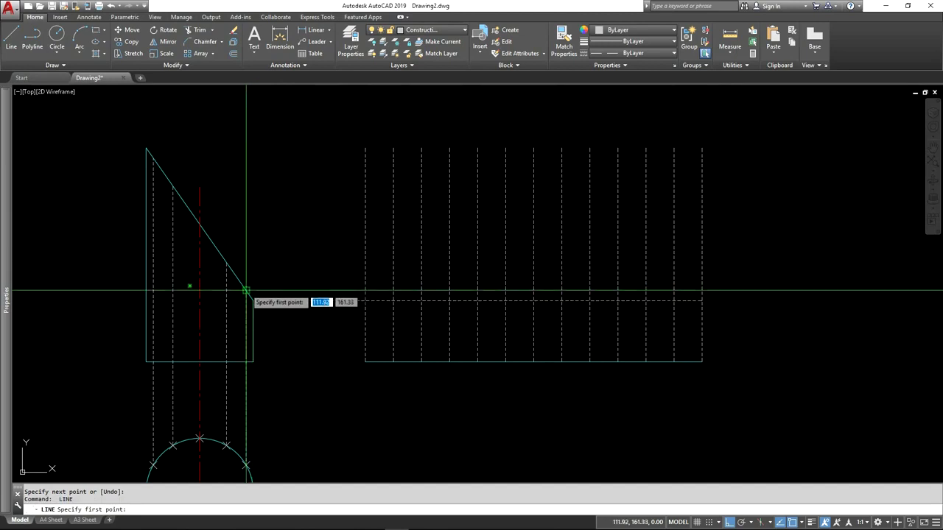
# Step: Project the two lowest division-line intersections on the sloping cut horizontally to the development's second and third vertical lines from the right
pyautogui.click(246, 291)
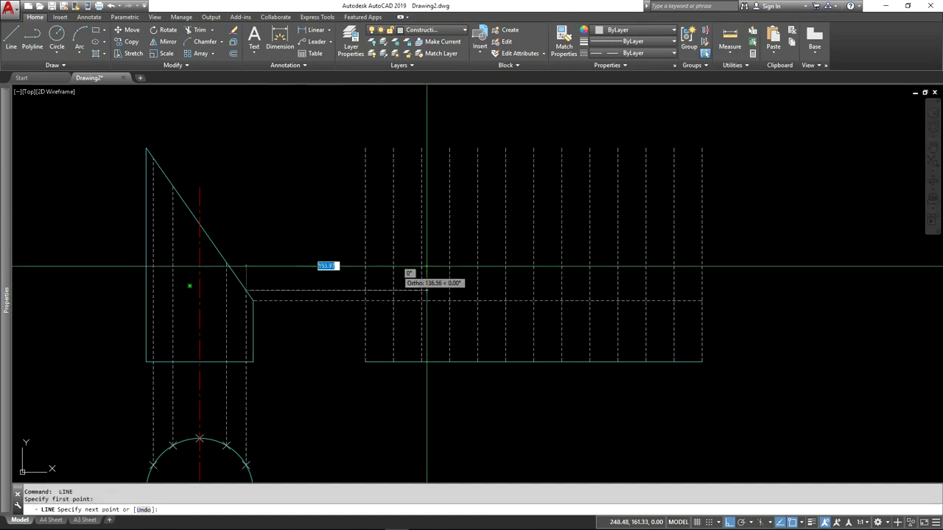
pyautogui.click(674, 291)
pyautogui.press('Return')
pyautogui.press('Return')
pyautogui.click(227, 263)
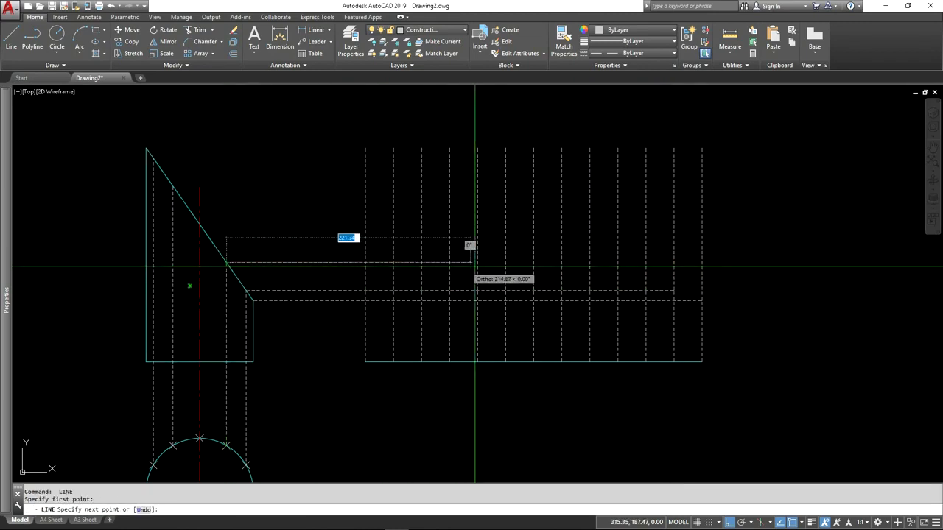
pyautogui.click(647, 263)
pyautogui.press('Return')
pyautogui.press('Return')
# Step: Project the sloping cut's centre-line intersection and the next division point above it horizontally to the fourth and fifth verticals from the right
pyautogui.click(200, 225)
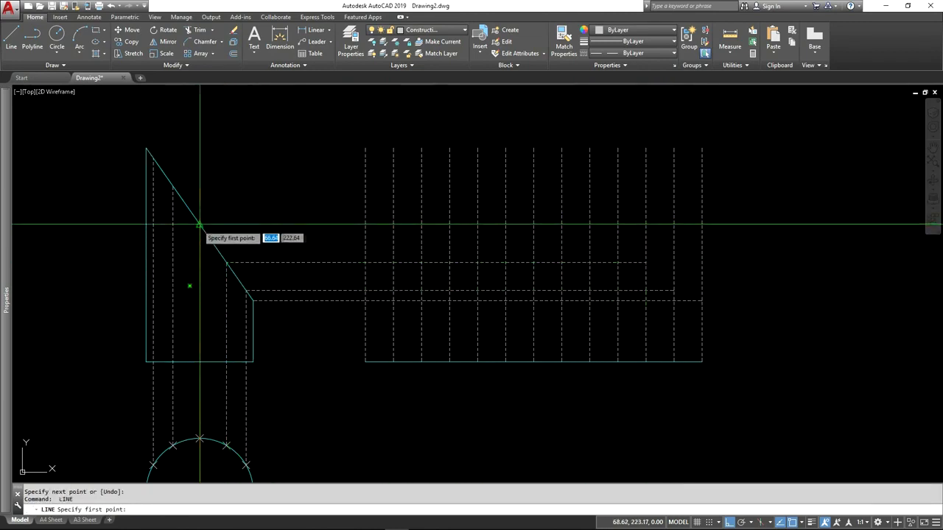
pyautogui.click(617, 224)
pyautogui.press('Return')
pyautogui.press('Return')
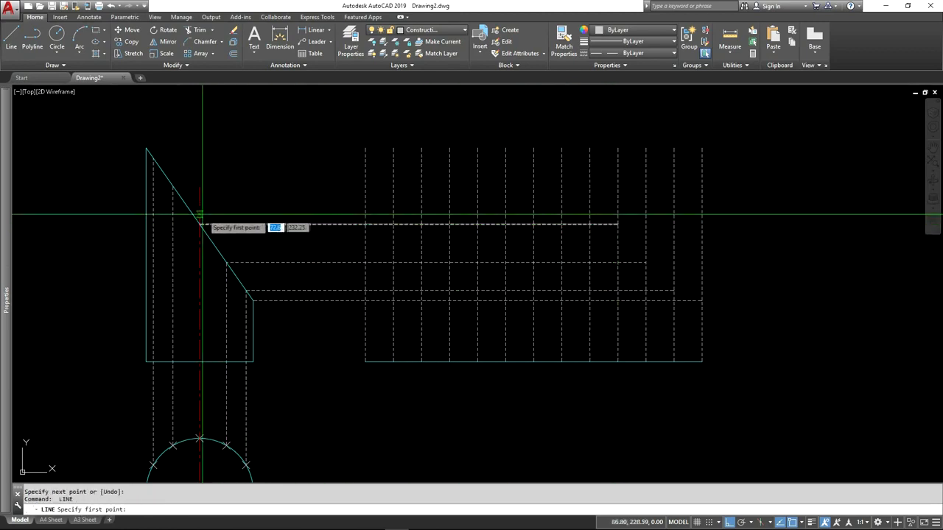
pyautogui.click(173, 187)
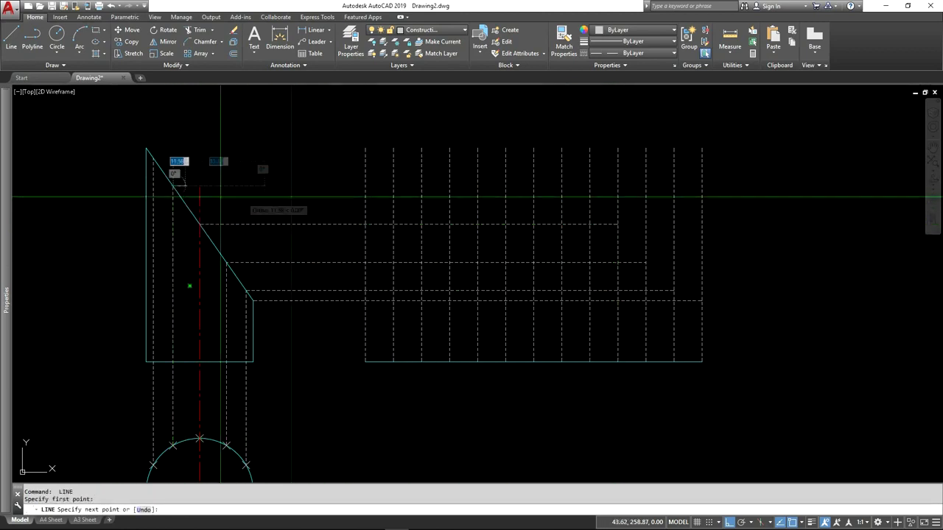
pyautogui.click(589, 186)
pyautogui.press('Return')
pyautogui.press('Return')
# Step: Project the sloping cut's uppermost division point to the sixth vertical from the right, and its apex to the development's middle vertical
pyautogui.click(153, 156)
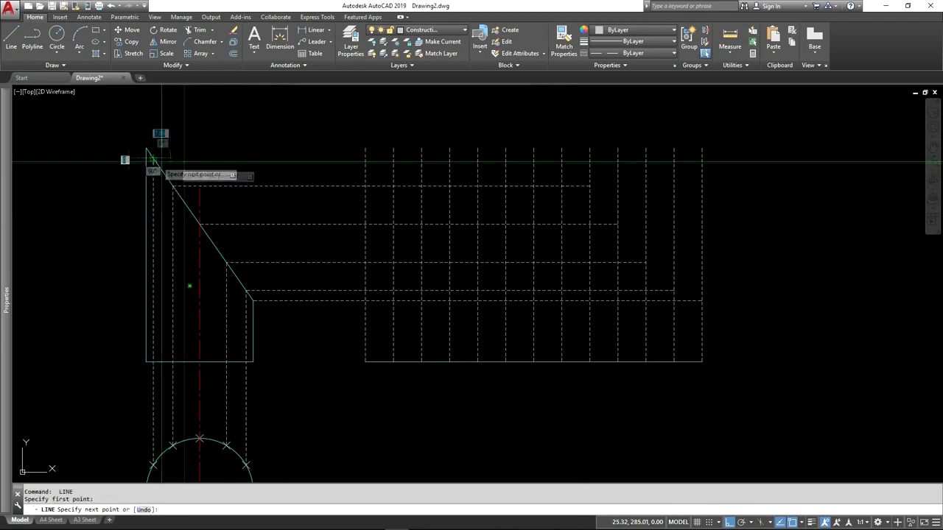
pyautogui.click(562, 156)
pyautogui.press('Return')
pyautogui.press('Return')
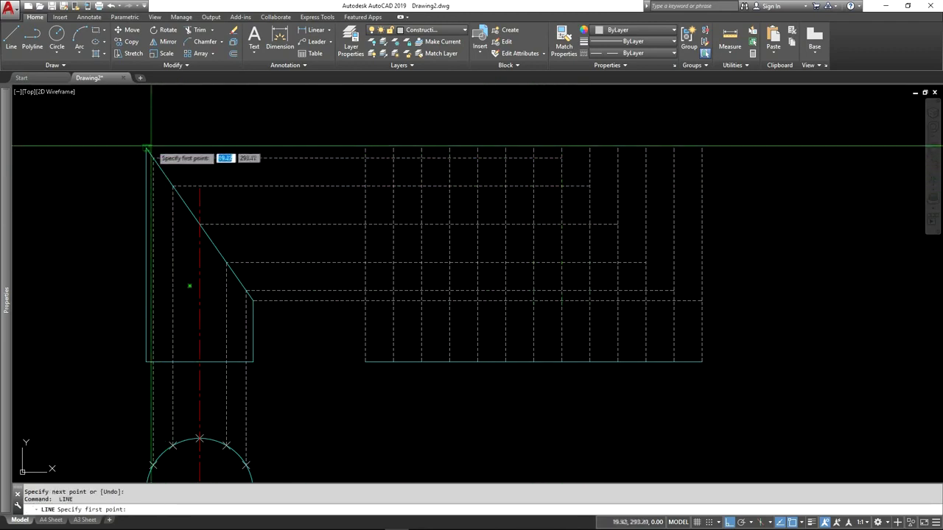
pyautogui.click(148, 148)
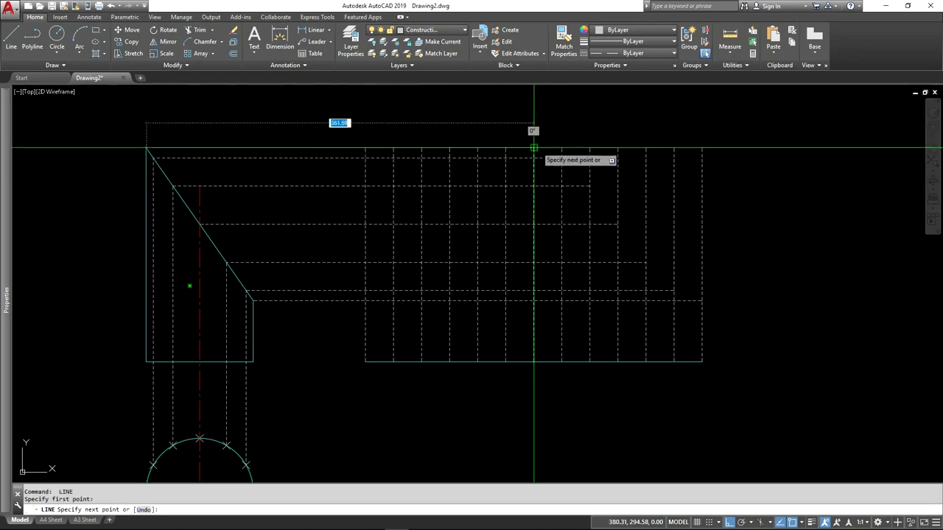
pyautogui.click(534, 148)
pyautogui.press('Escape')
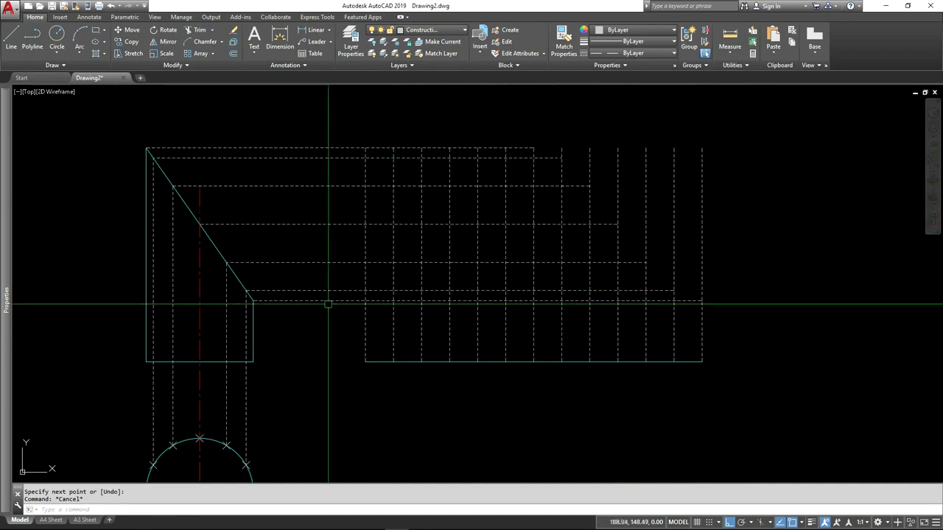
# Step: On the Outline layer, draw a fit-point spline from the leftmost to the rightmost vertical through the matching intersections with the projection lines
pyautogui.click(445, 31)
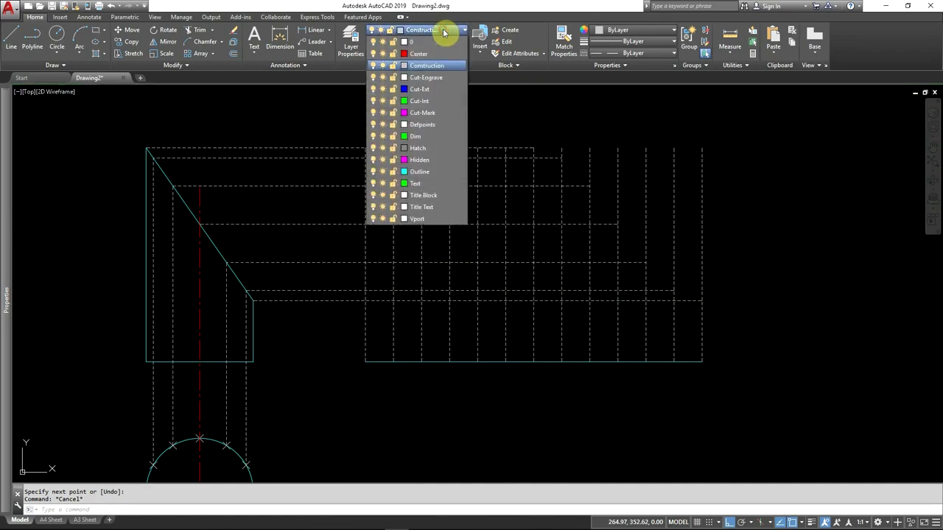
pyautogui.click(420, 172)
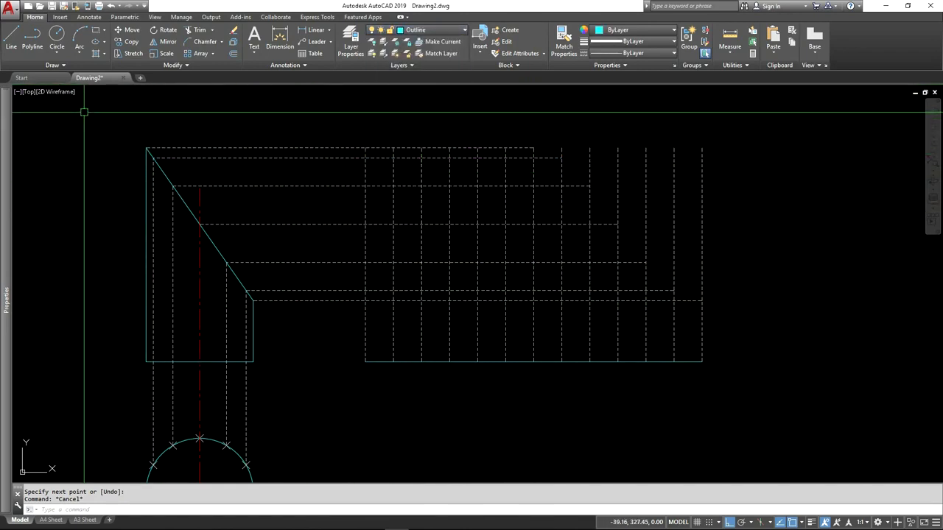
pyautogui.click(66, 67)
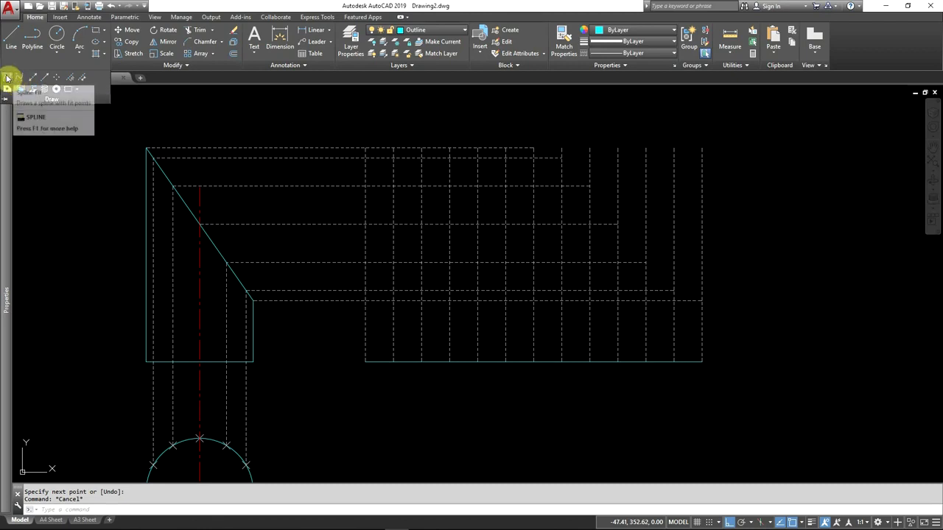
pyautogui.click(7, 78)
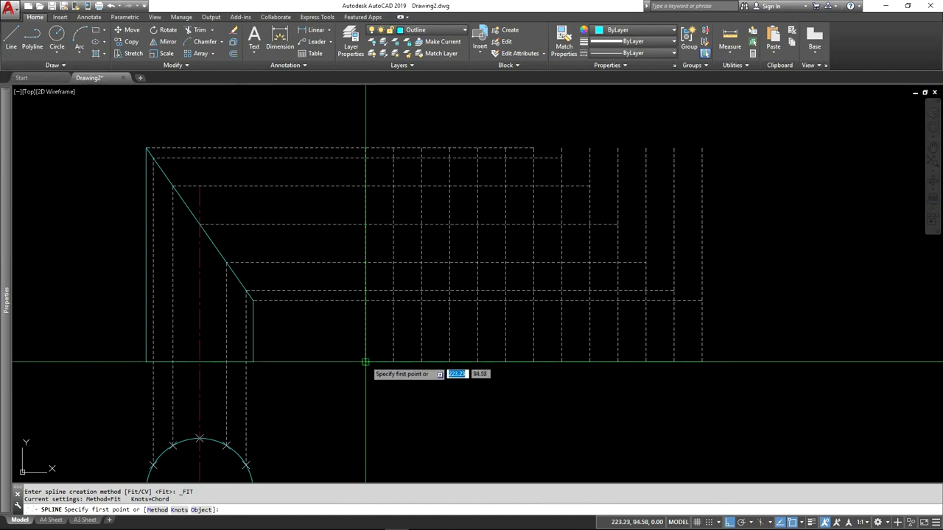
pyautogui.click(365, 301)
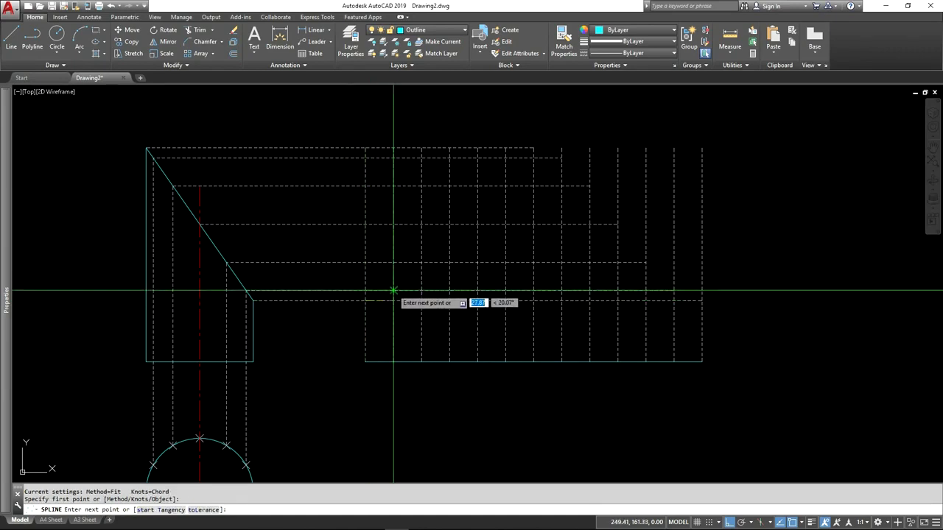
pyautogui.click(393, 292)
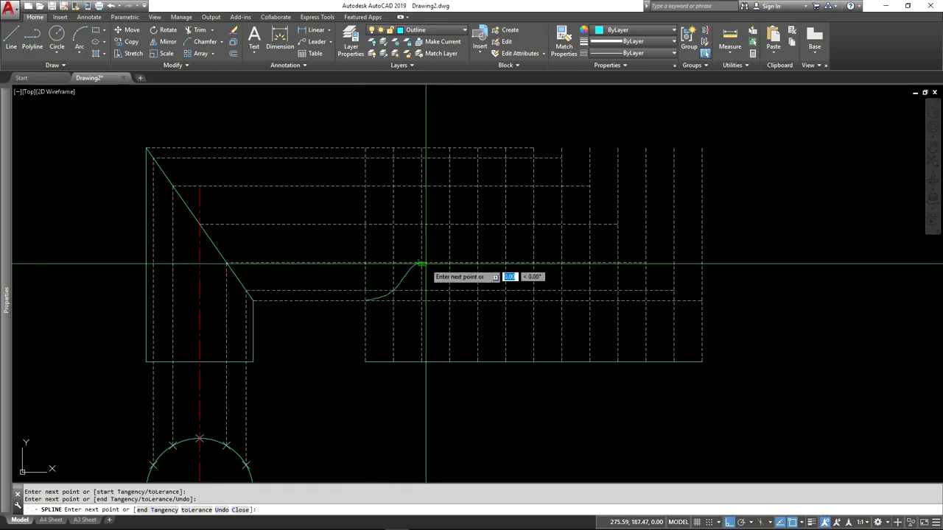
pyautogui.click(421, 263)
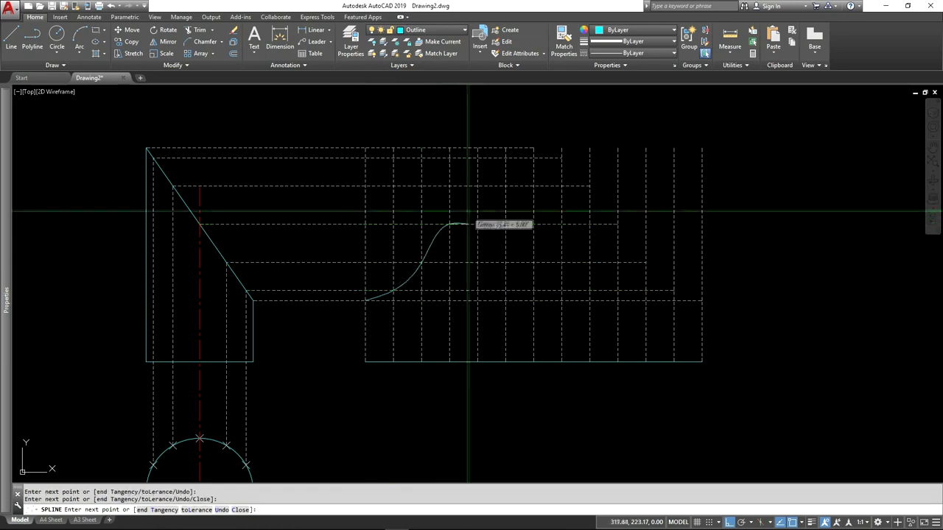
pyautogui.click(505, 158)
pyautogui.click(533, 148)
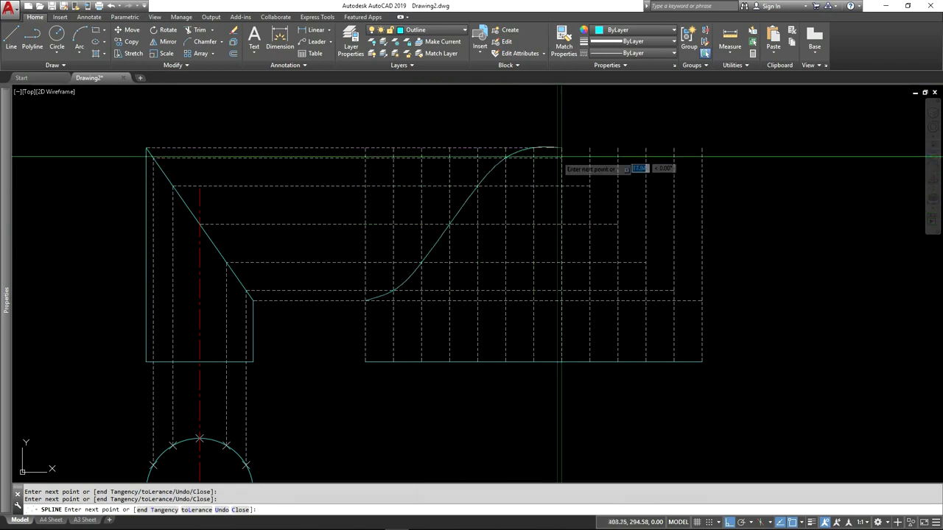
pyautogui.click(589, 185)
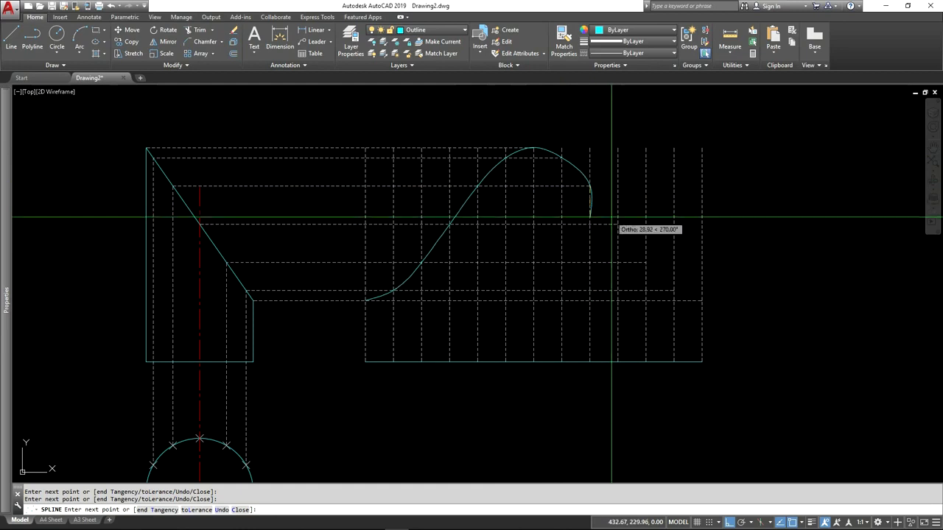
pyautogui.click(617, 224)
pyautogui.click(647, 262)
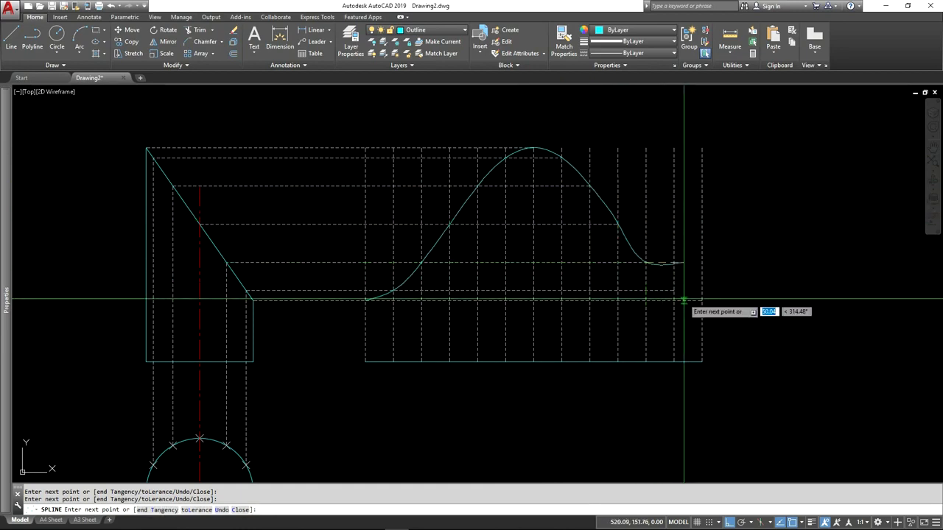
pyautogui.click(674, 290)
pyautogui.click(702, 300)
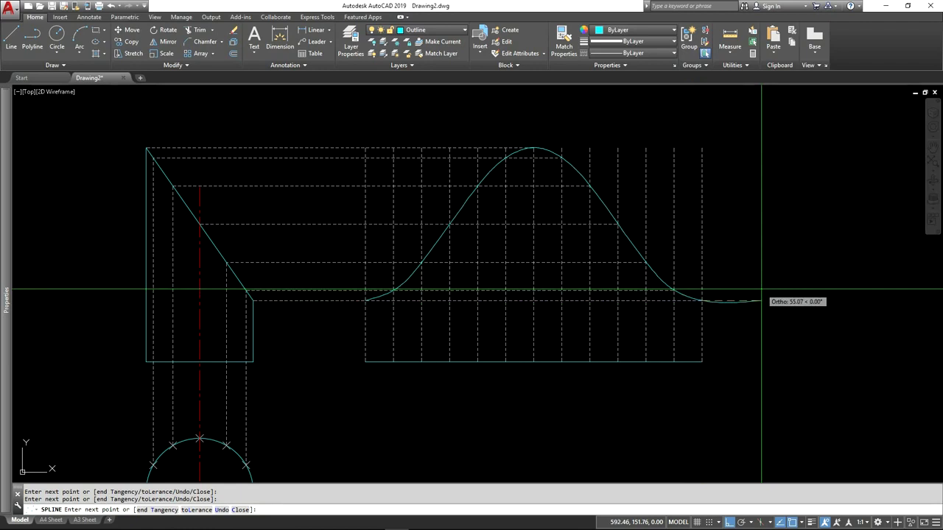
pyautogui.press('Return')
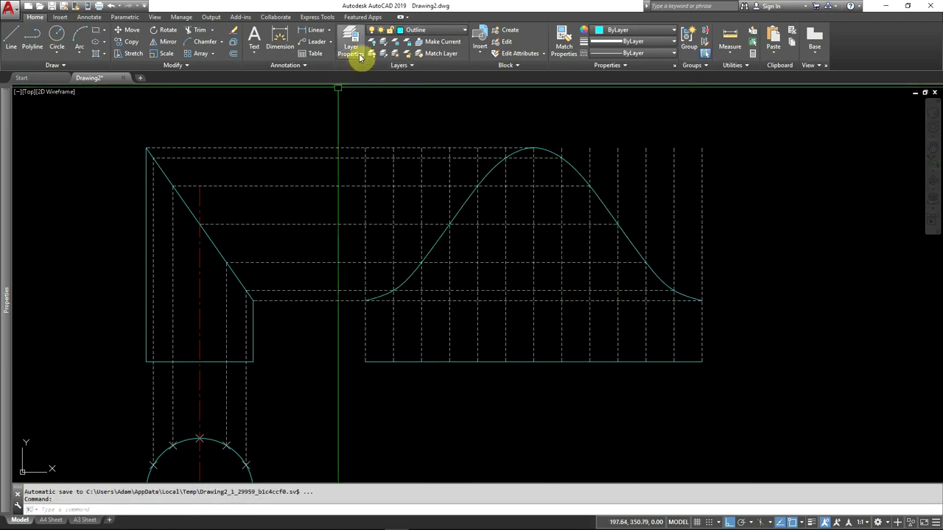
# Step: Match the properties of the development curve onto the development's two outermost vertical lines
pyautogui.click(564, 46)
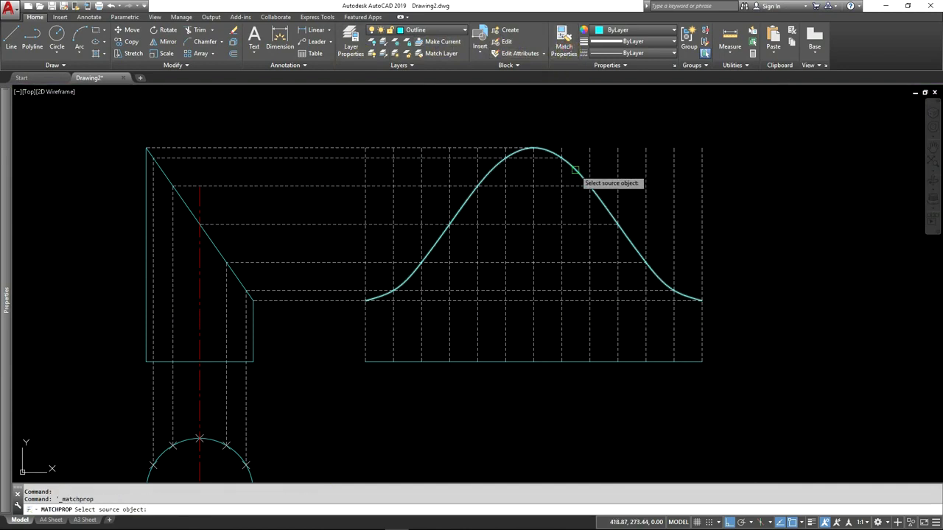
pyautogui.click(577, 170)
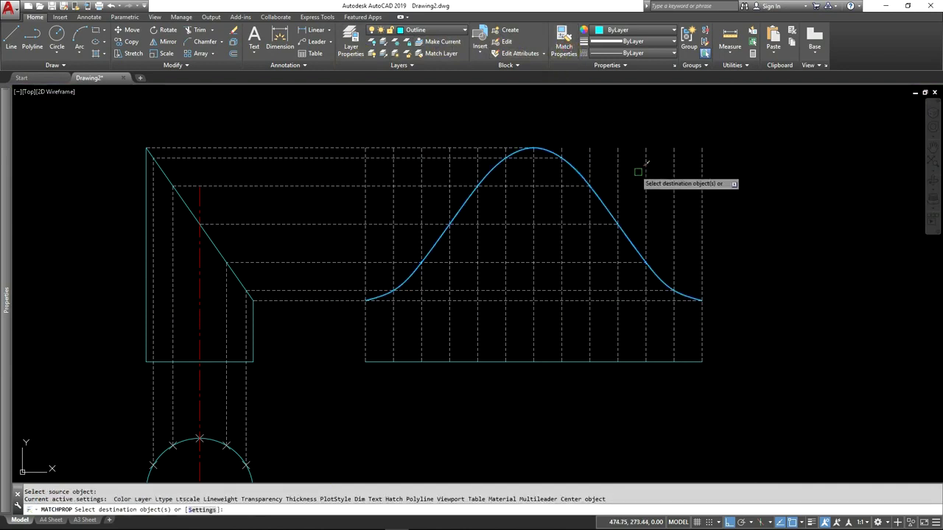
pyautogui.click(703, 212)
pyautogui.click(366, 207)
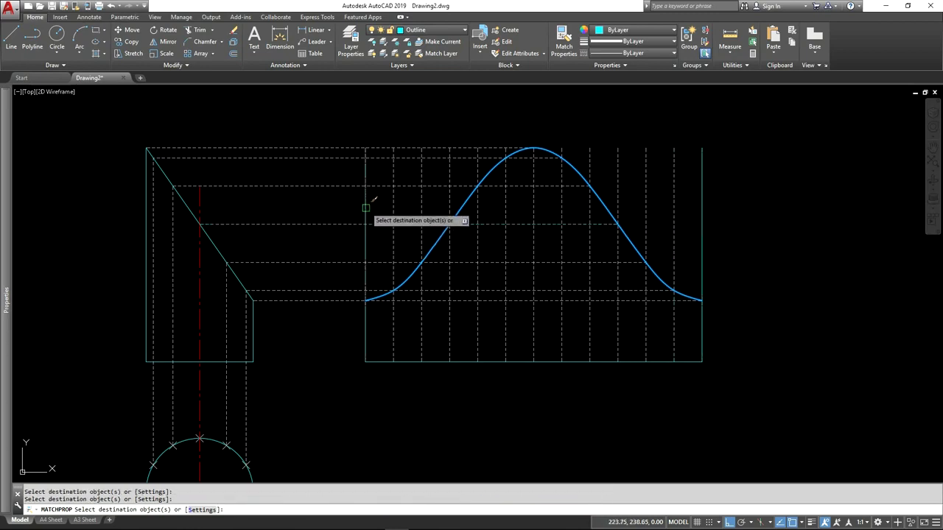
pyautogui.press('Return')
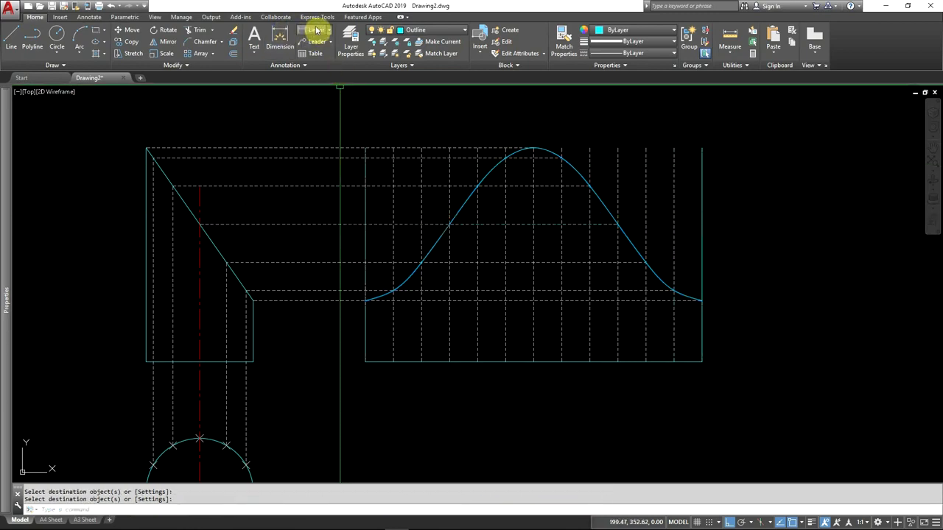
# Step: Trim away the parts of all the development's vertical lines above the curve, using the spline as the cutting edge
pyautogui.click(202, 33)
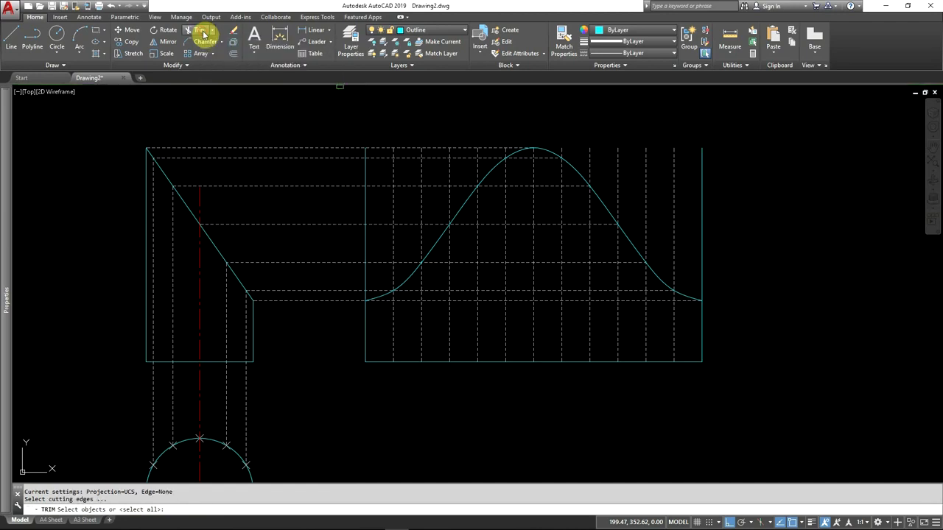
pyautogui.click(462, 205)
pyautogui.press('Return')
pyautogui.click(726, 140)
pyautogui.click(560, 150)
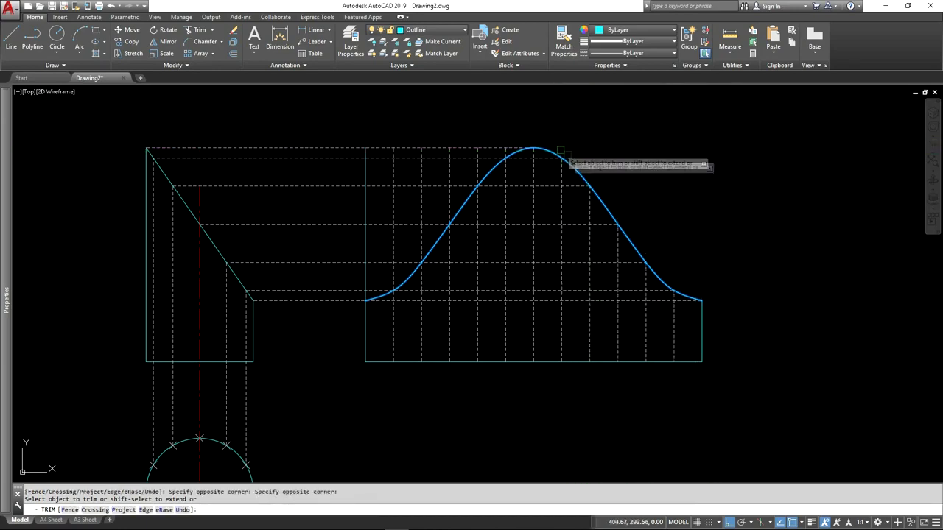
pyautogui.scroll(4, 496, 153)
pyautogui.click(525, 144)
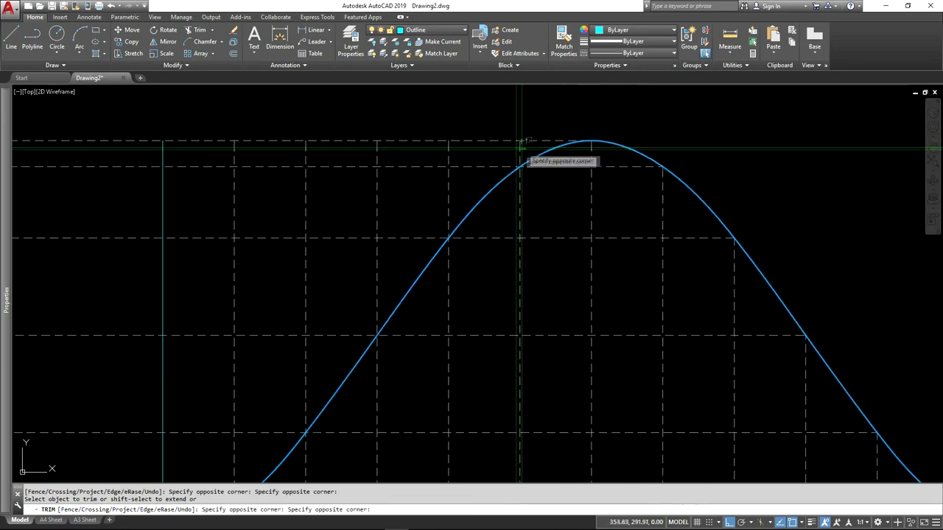
pyautogui.click(140, 155)
pyautogui.scroll(-4, 401, 142)
pyautogui.scroll(-2, 401, 142)
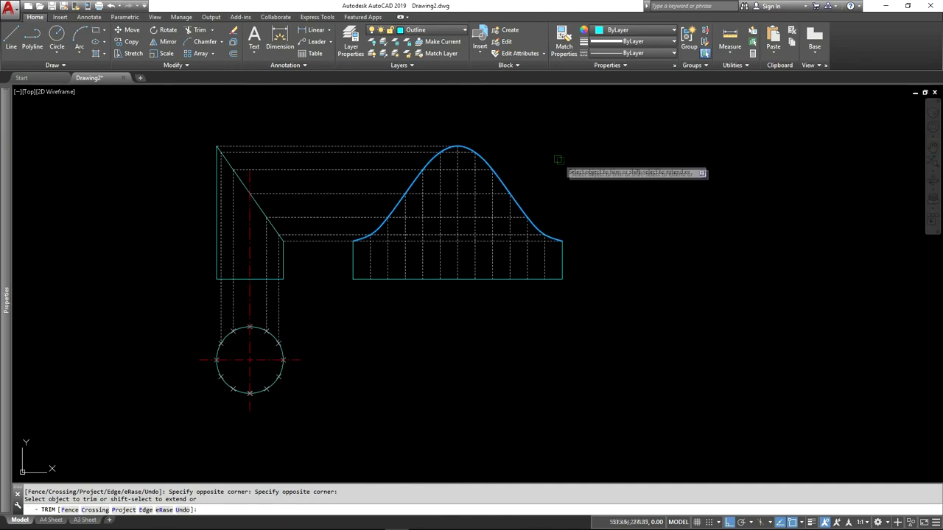
pyautogui.press('Return')
pyautogui.scroll(2, 347, 234)
pyautogui.moveTo(348, 234); pyautogui.dragTo(393, 237, button='middle')
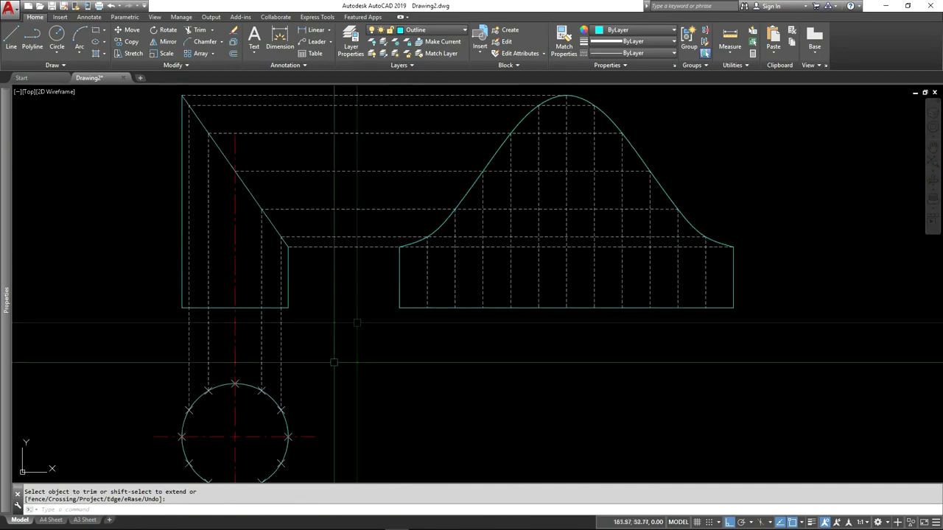
pyautogui.scroll(-2, 288, 372)
pyautogui.moveTo(278, 366); pyautogui.dragTo(284, 349, button='middle')
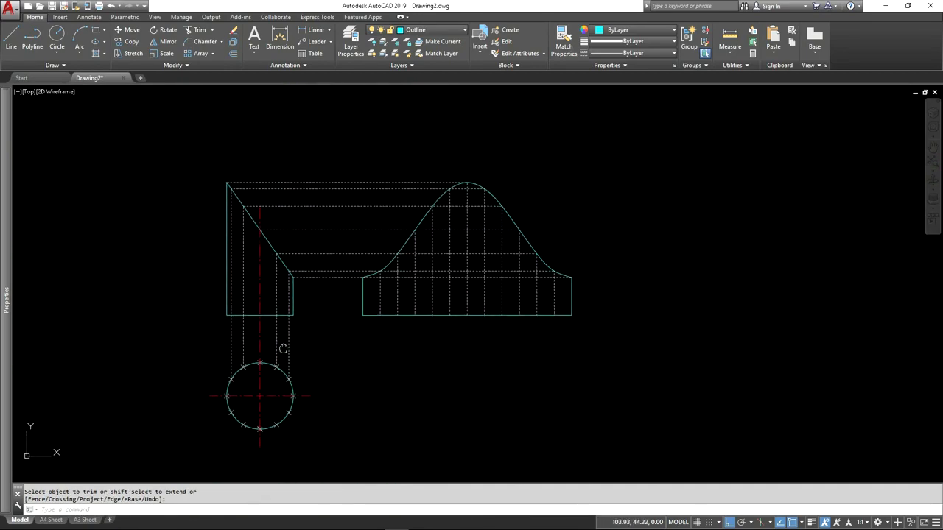